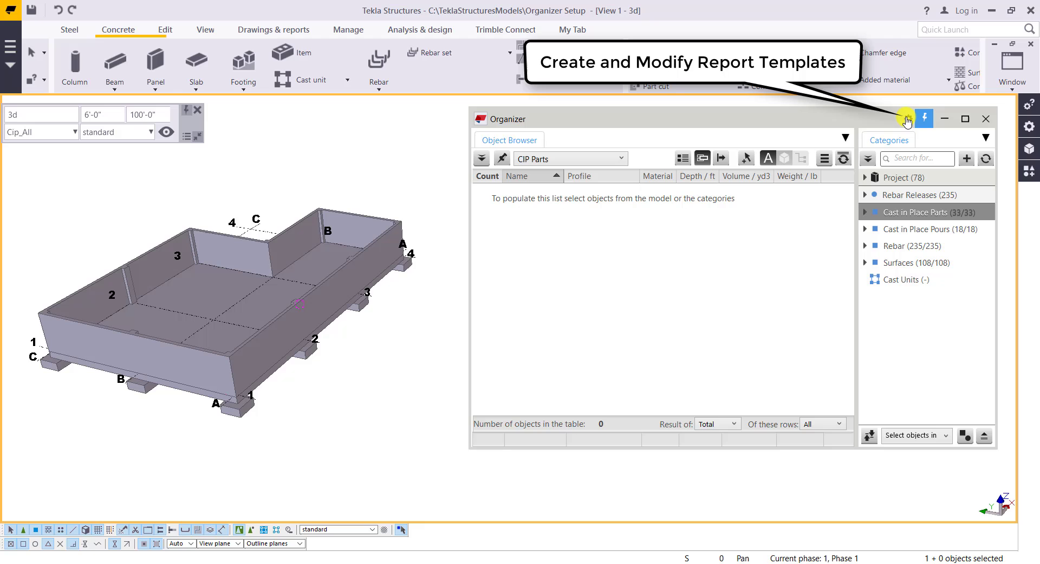
Step: Set up a new property template named 'Concrete Estimate' using the Blank template
click(908, 120)
drag(734, 191, 706, 89)
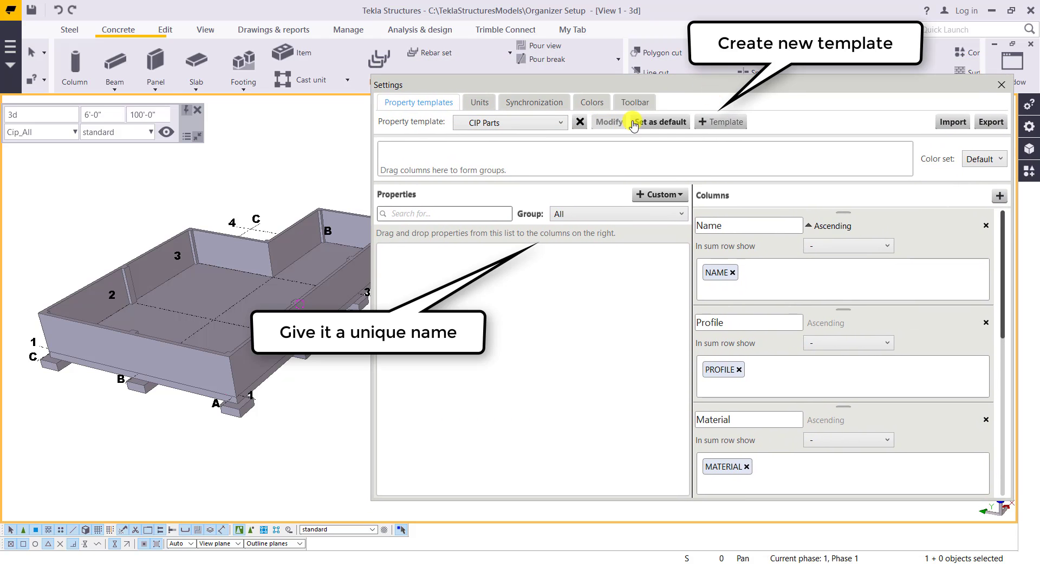
click(721, 121)
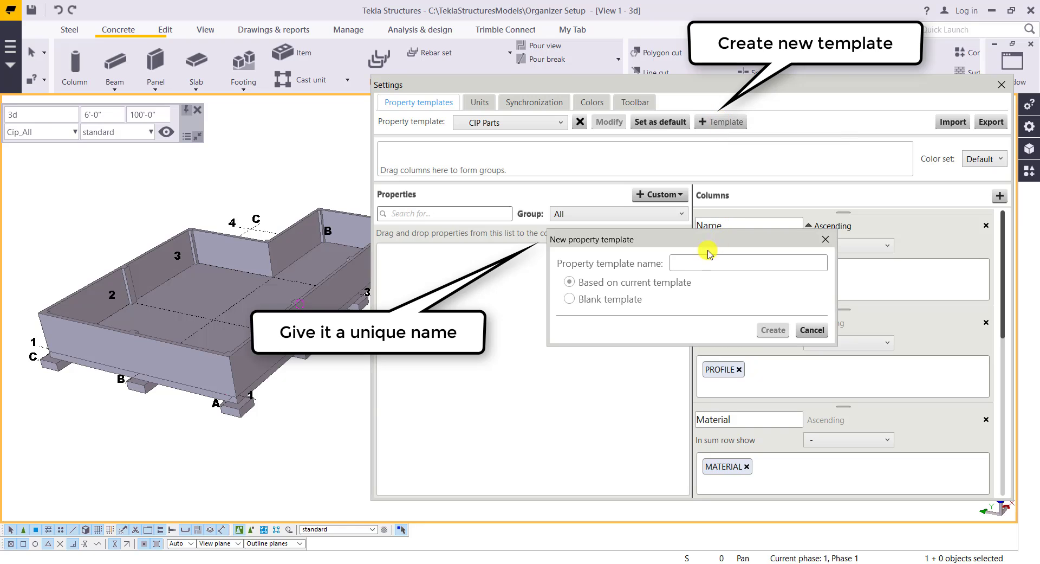
text(cONC)
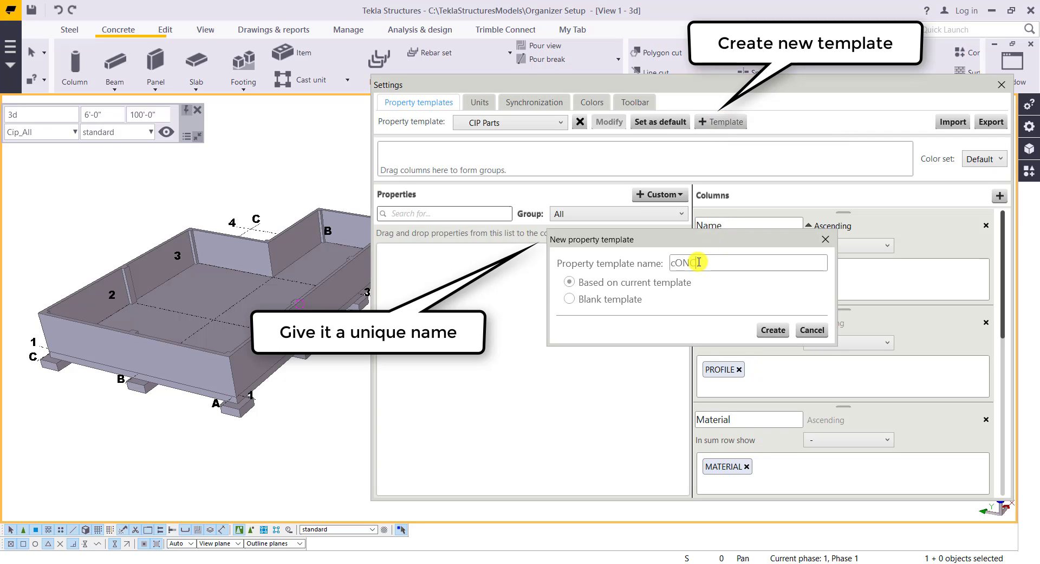
text(O)
key(BackSpace)
key(BackSpace)
text(Concrete Estimate)
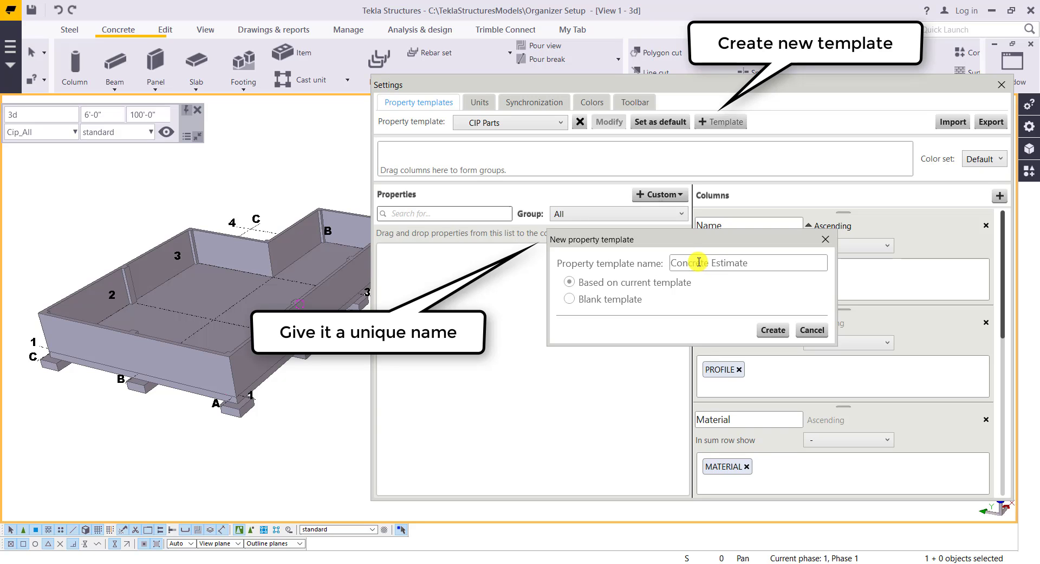
click(607, 299)
Step: Create the template and make the Name property its first column
click(774, 330)
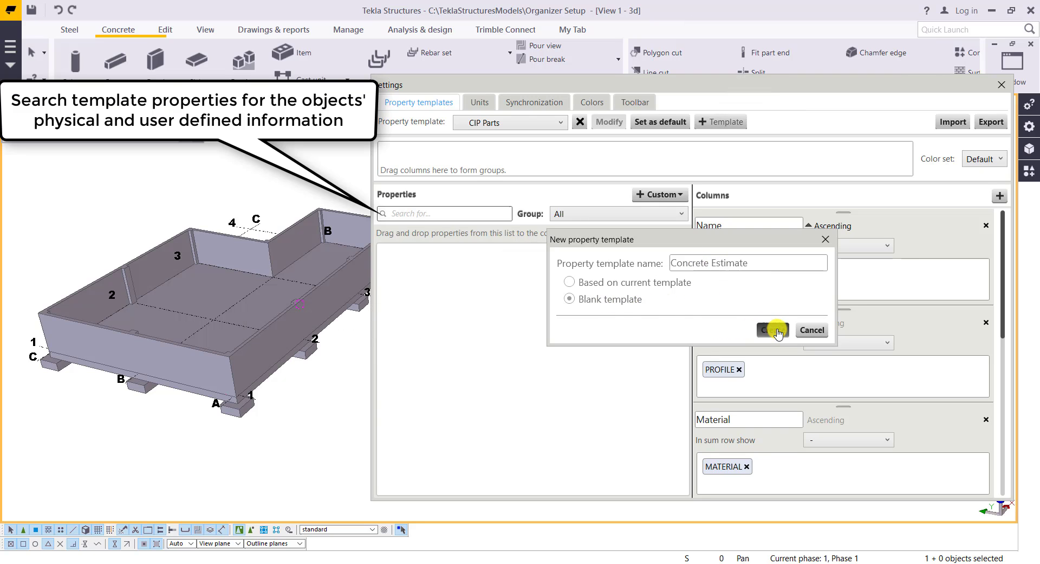
click(406, 213)
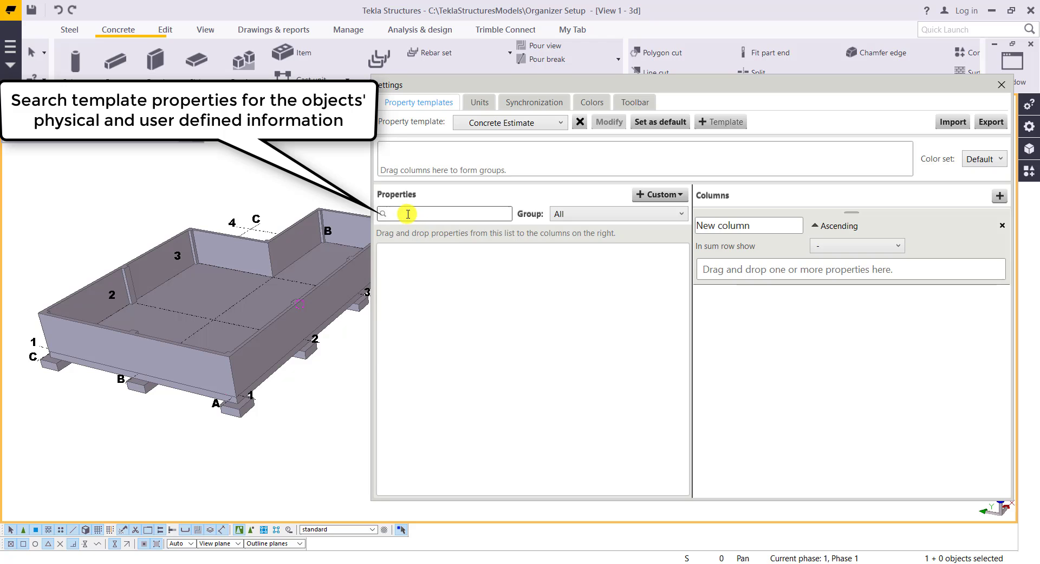
text(Name)
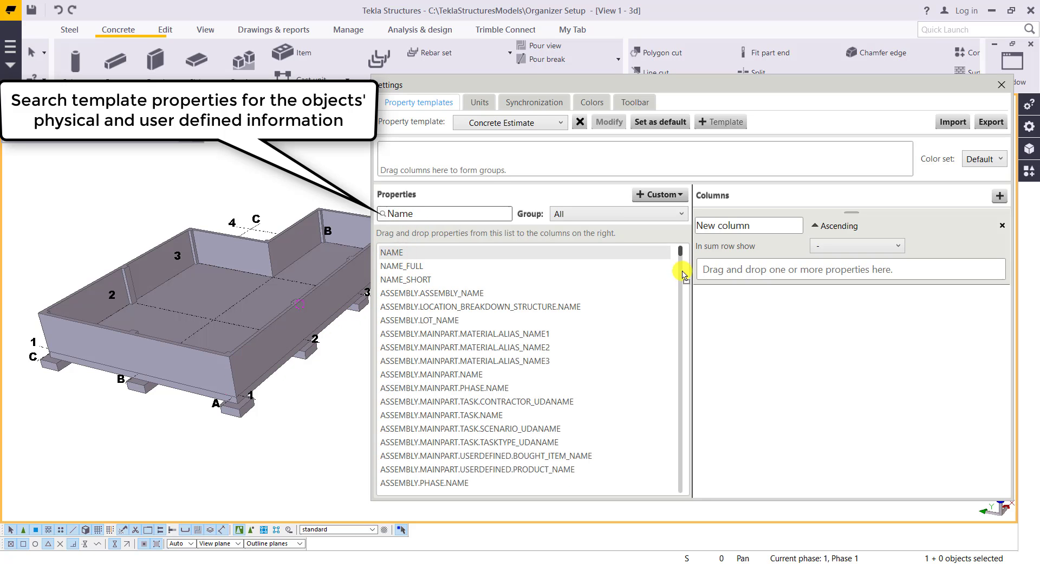
drag(684, 276, 725, 273)
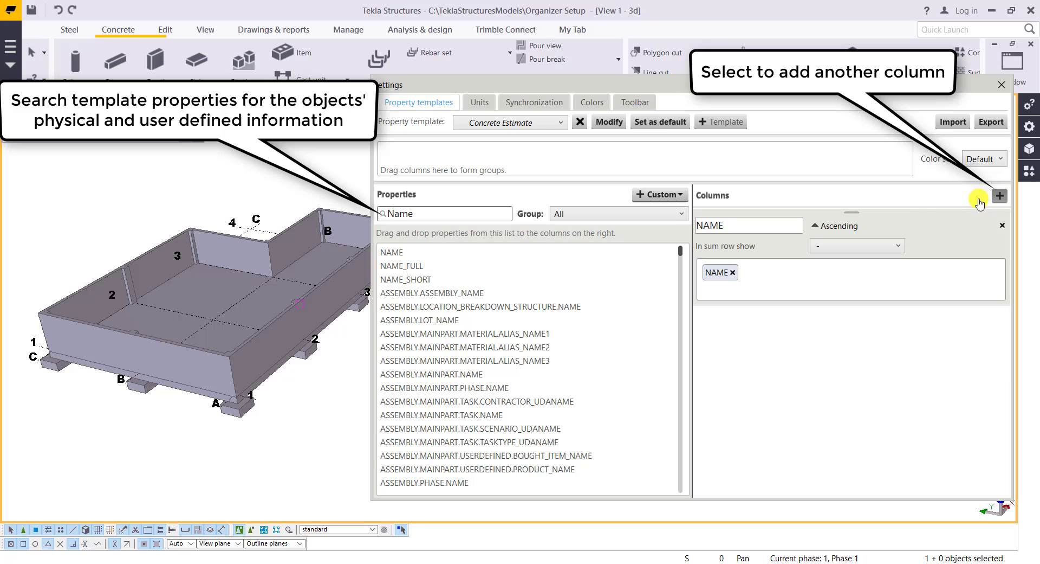
Step: Add second and third columns holding the Volume and Area properties
click(999, 196)
double_click(433, 213)
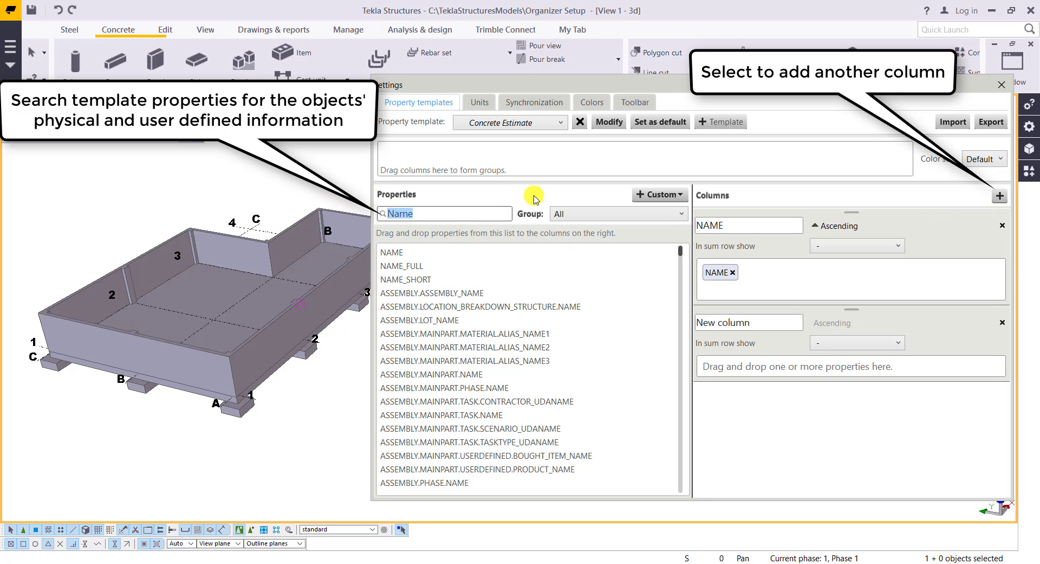
text(Volume)
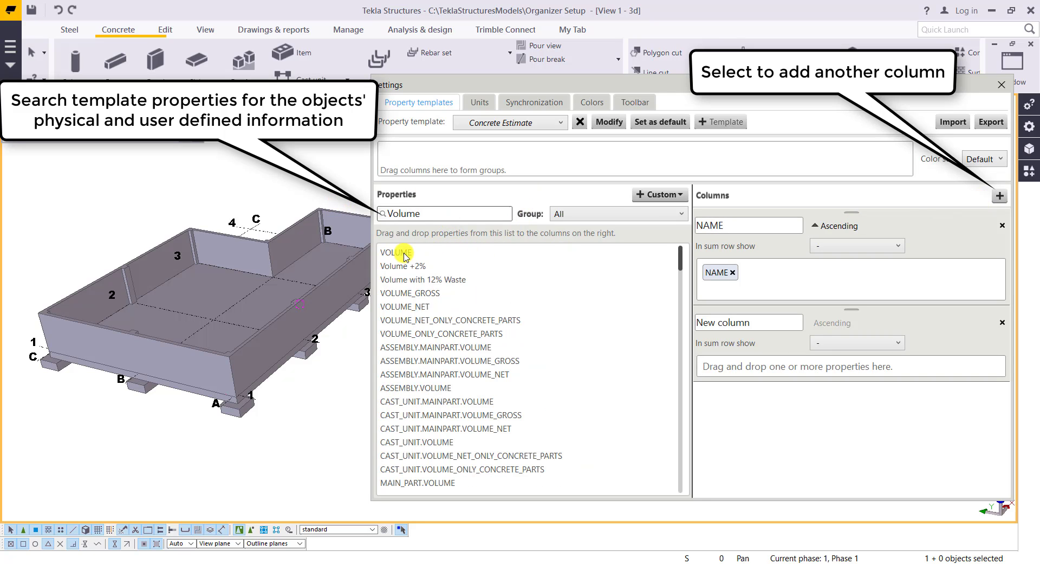
drag(393, 252, 742, 373)
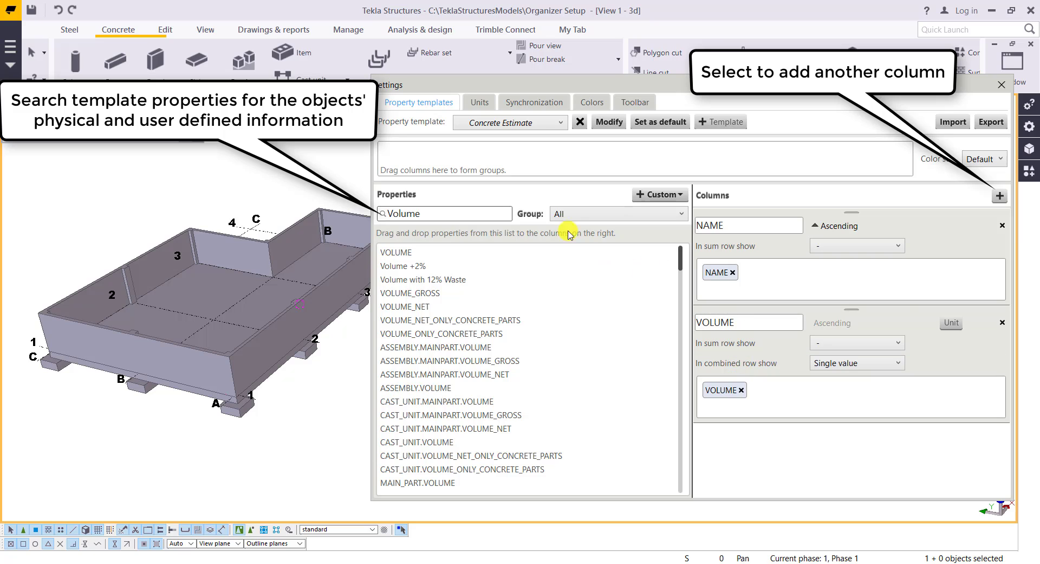
double_click(441, 213)
text(Area)
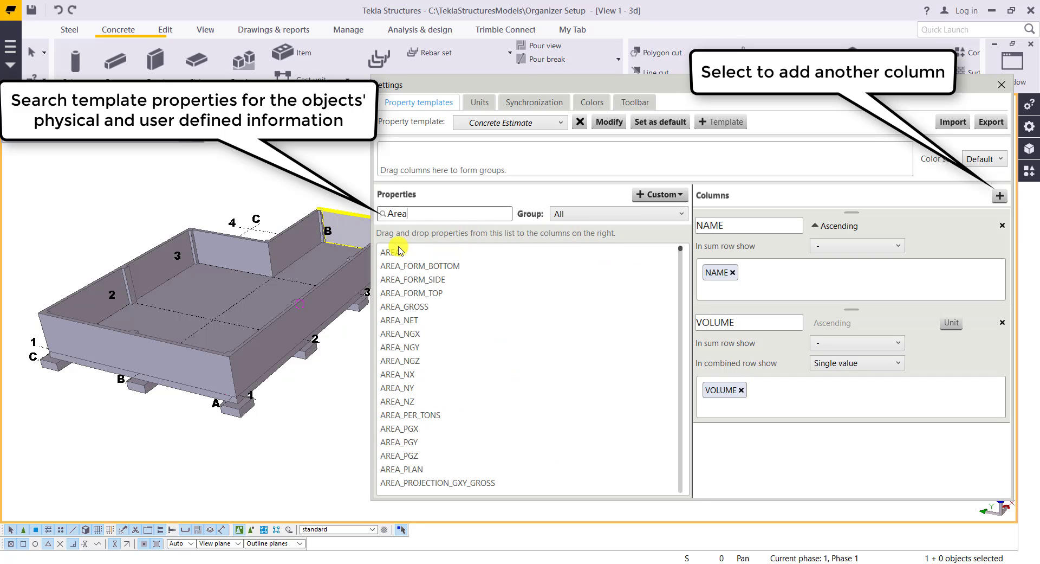
click(1000, 196)
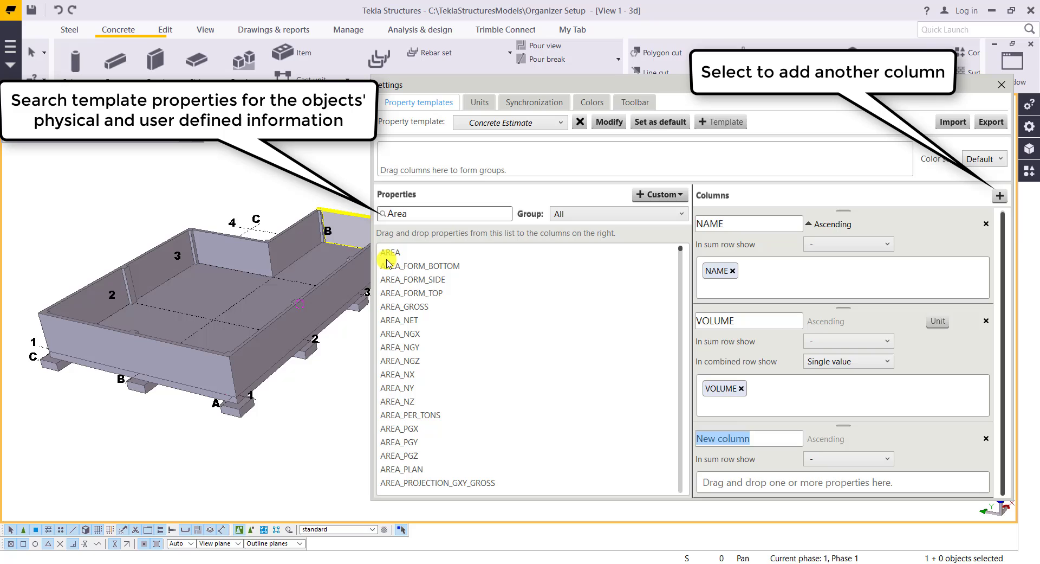
drag(390, 253, 802, 484)
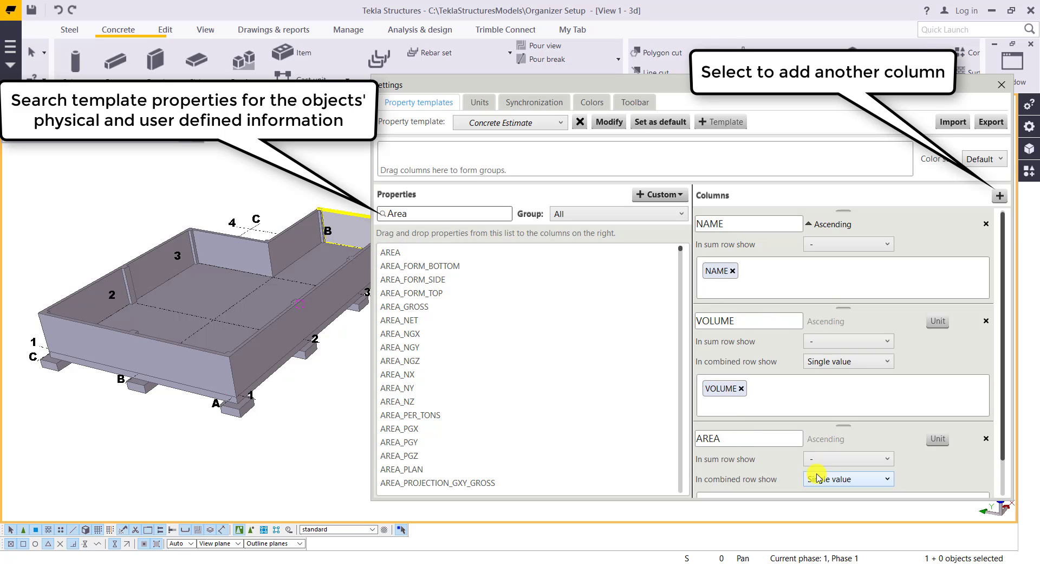
Step: Add a fourth column holding the Profile property
scroll(748, 371, down, 1)
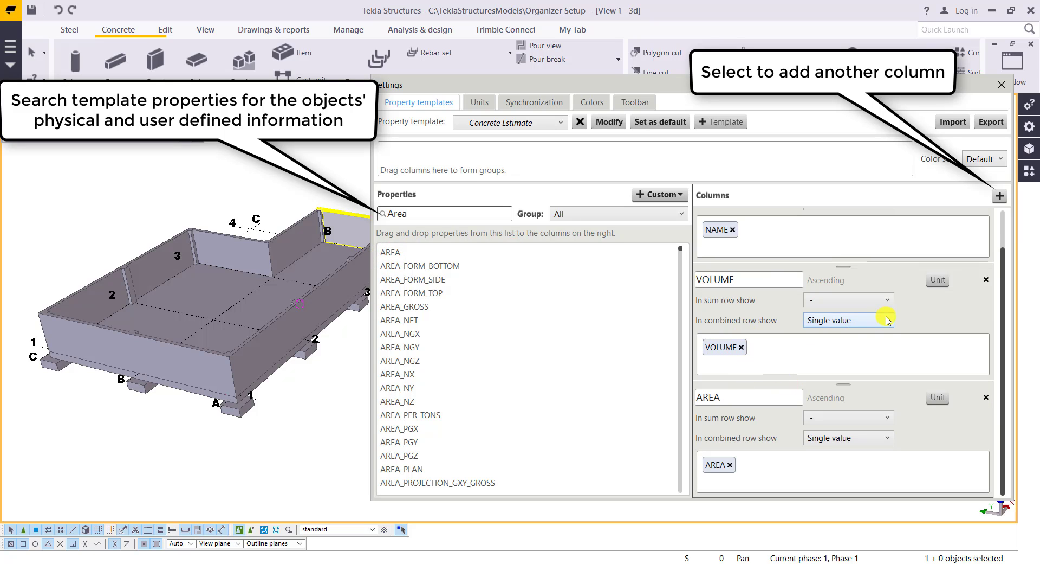
scroll(880, 334, up, 2)
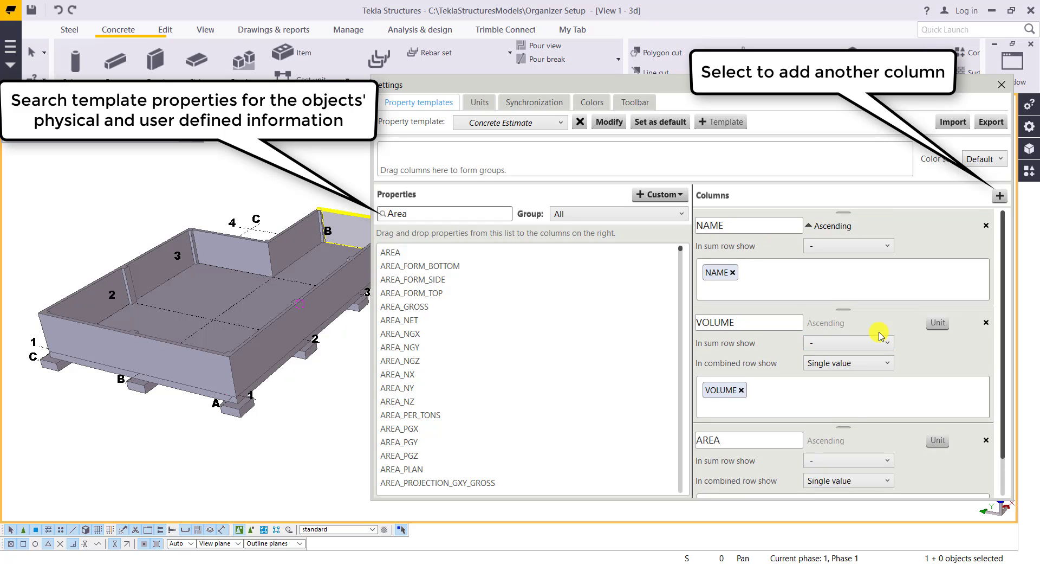
scroll(880, 334, down, 2)
double_click(388, 213)
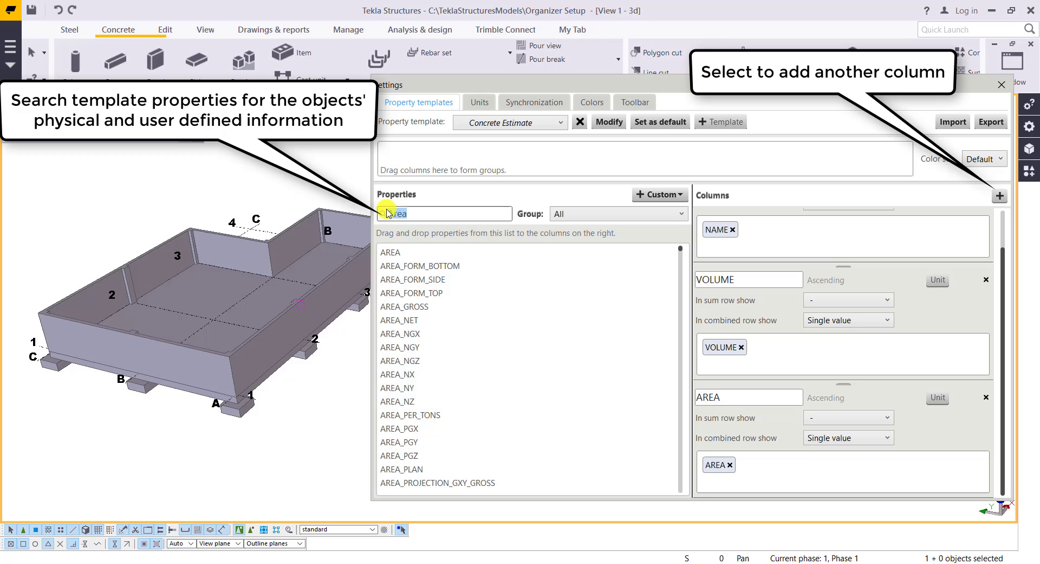
text(Profil)
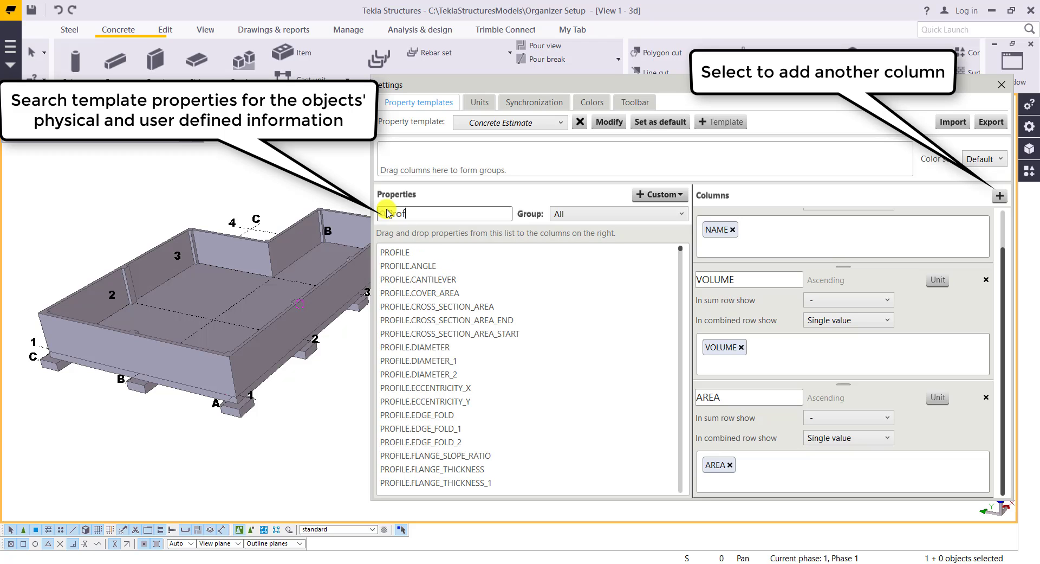
click(999, 196)
drag(388, 252, 760, 488)
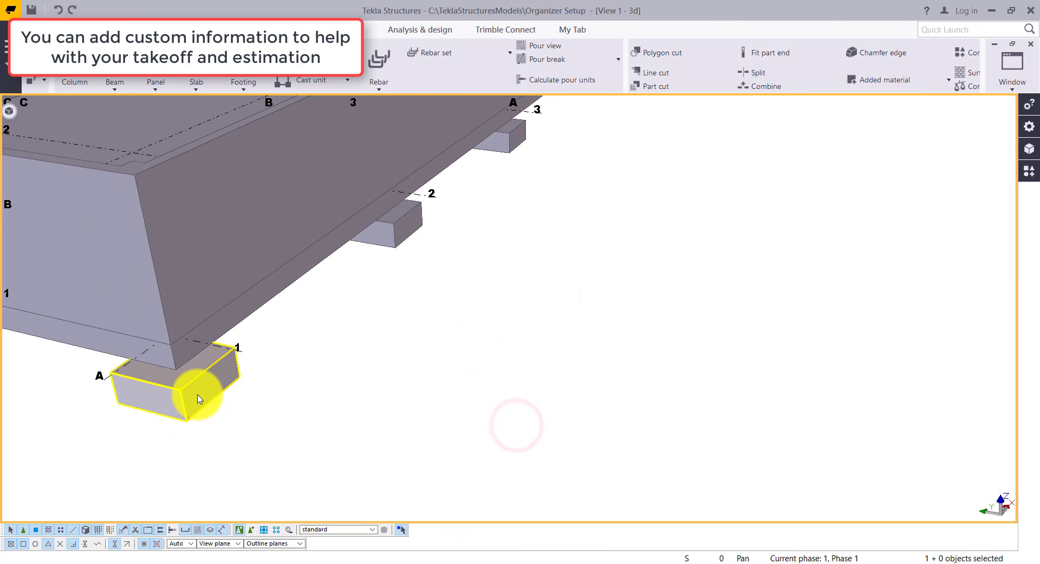
Step: Set the pad footing's Estimate Information unit type to cy and close its properties
double_click(198, 392)
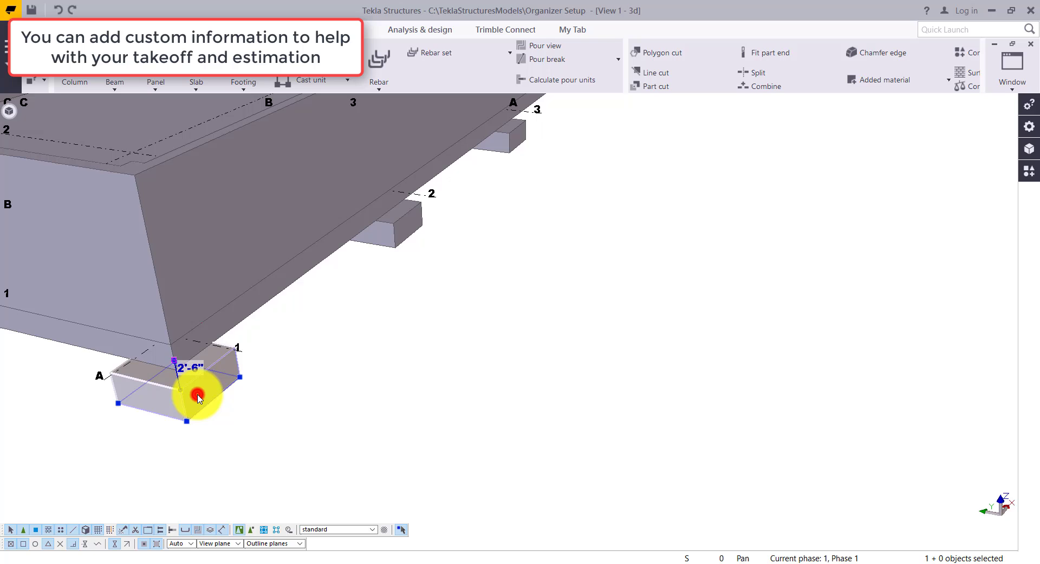
click(135, 309)
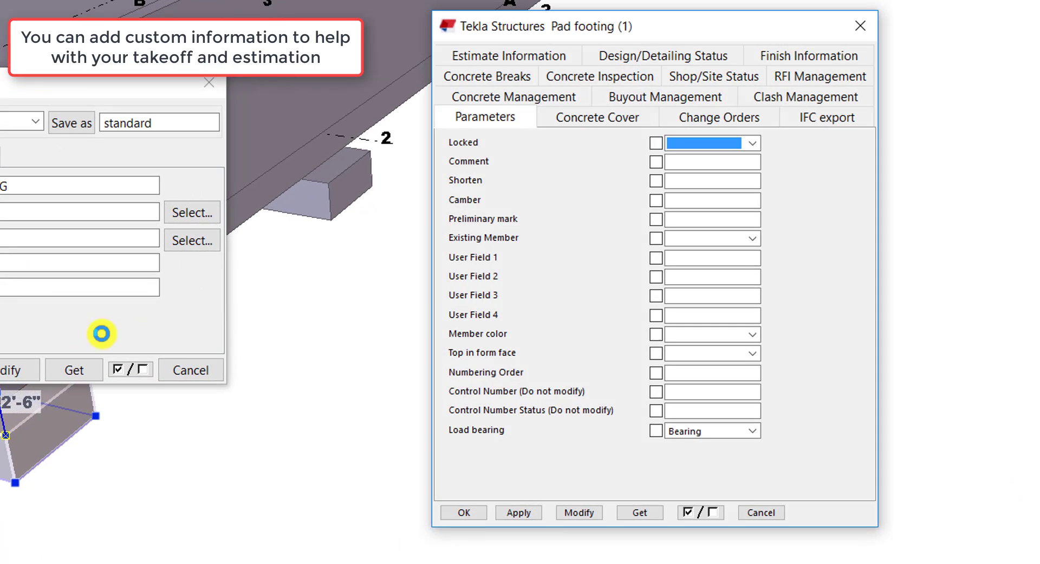
click(495, 56)
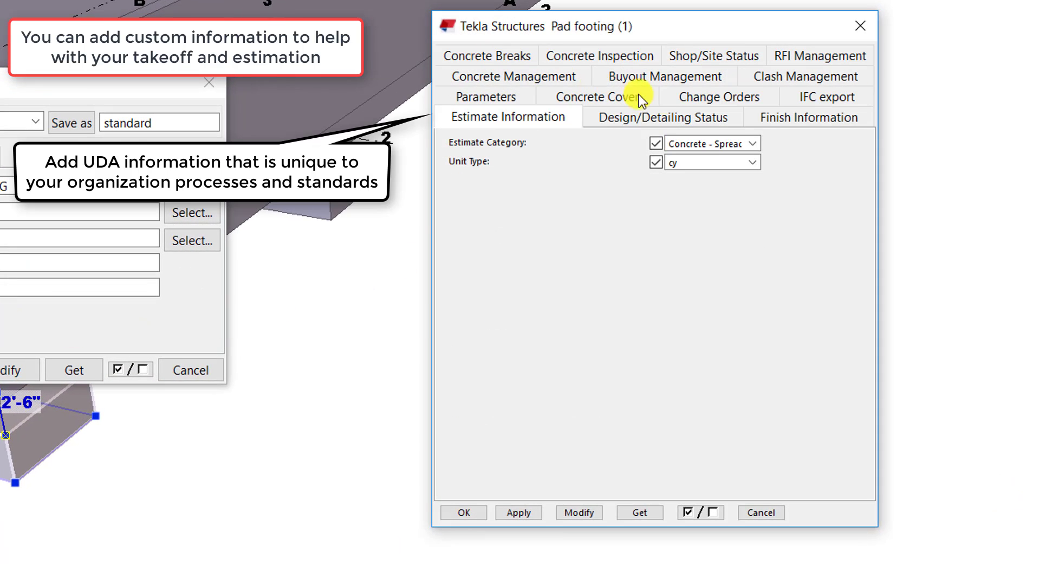
click(752, 142)
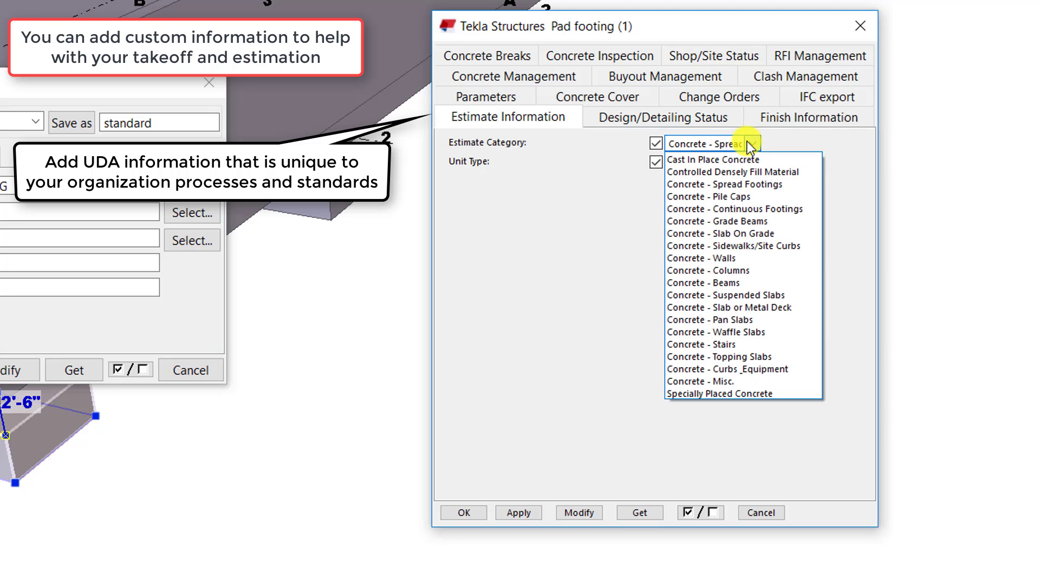
click(747, 143)
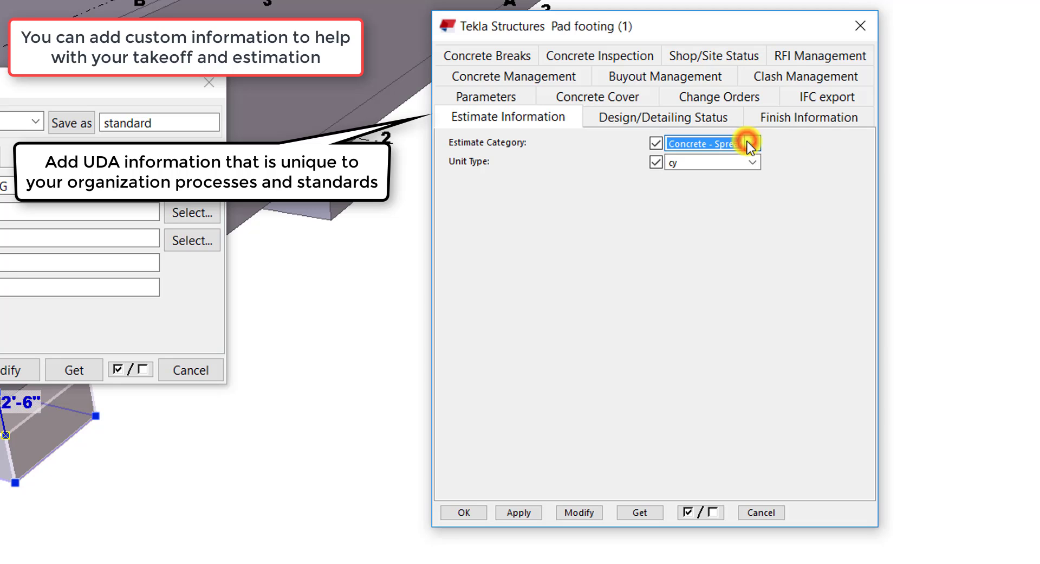
click(749, 164)
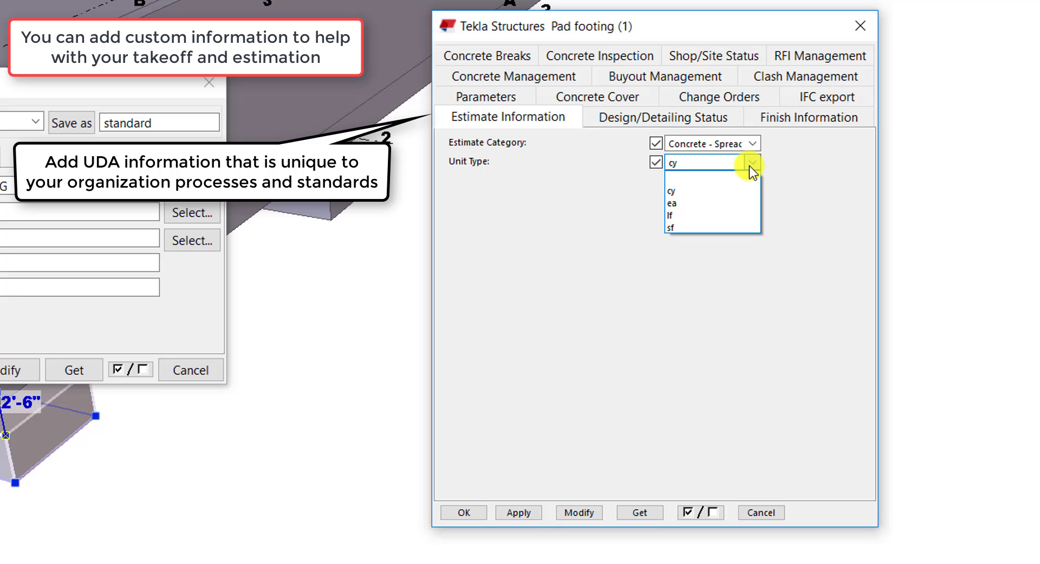
click(749, 165)
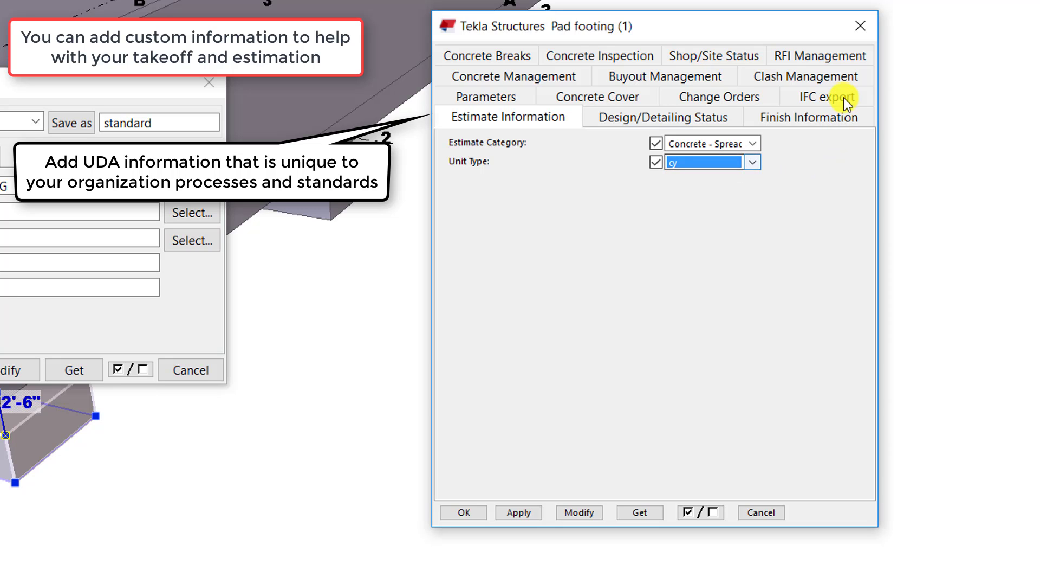
click(857, 33)
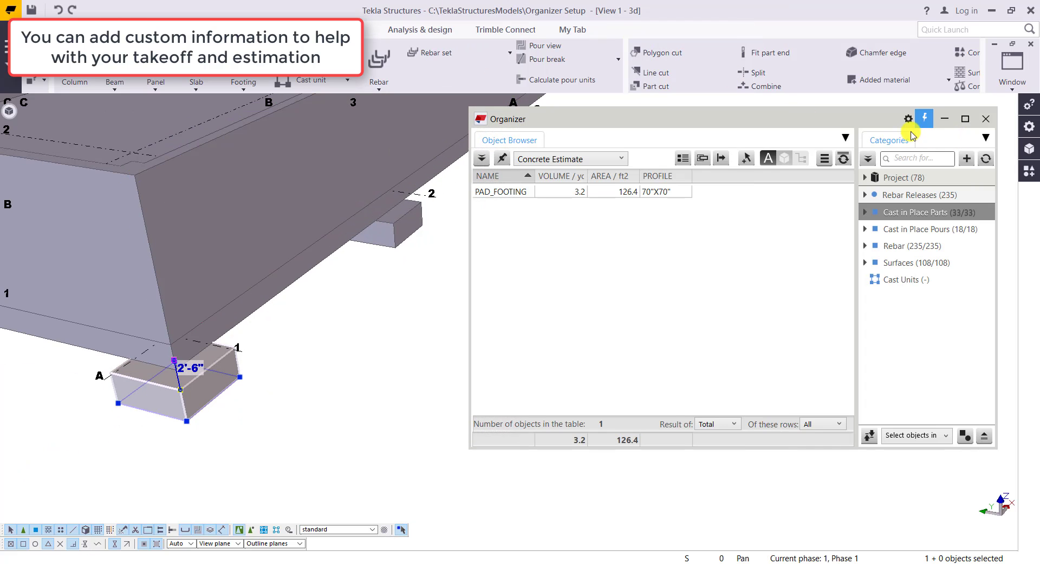
Step: Define a custom property named 'UDA - EST_Category' that reads EST_Category
click(909, 119)
drag(791, 190, 766, 82)
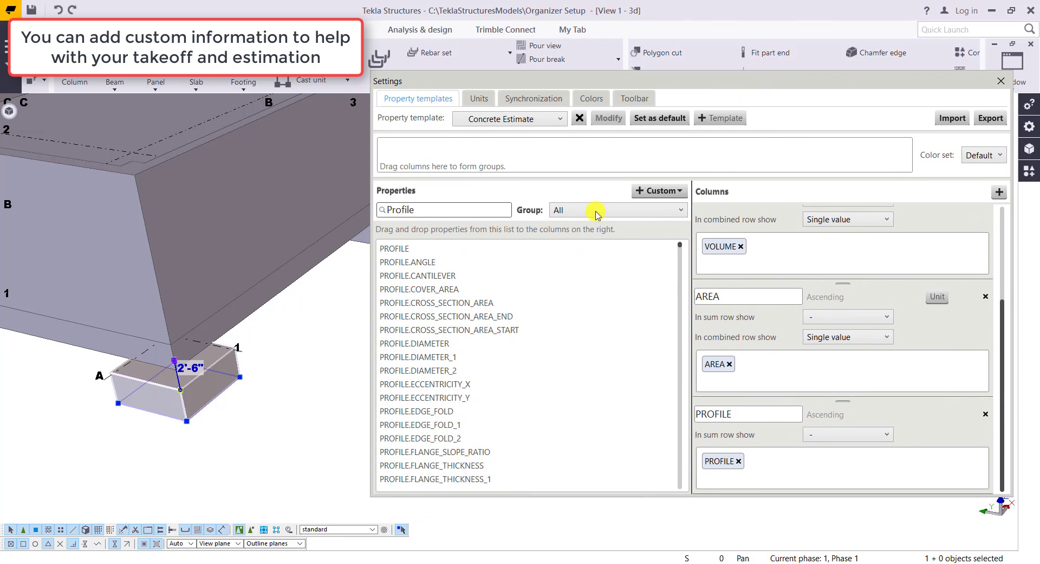
click(335, 330)
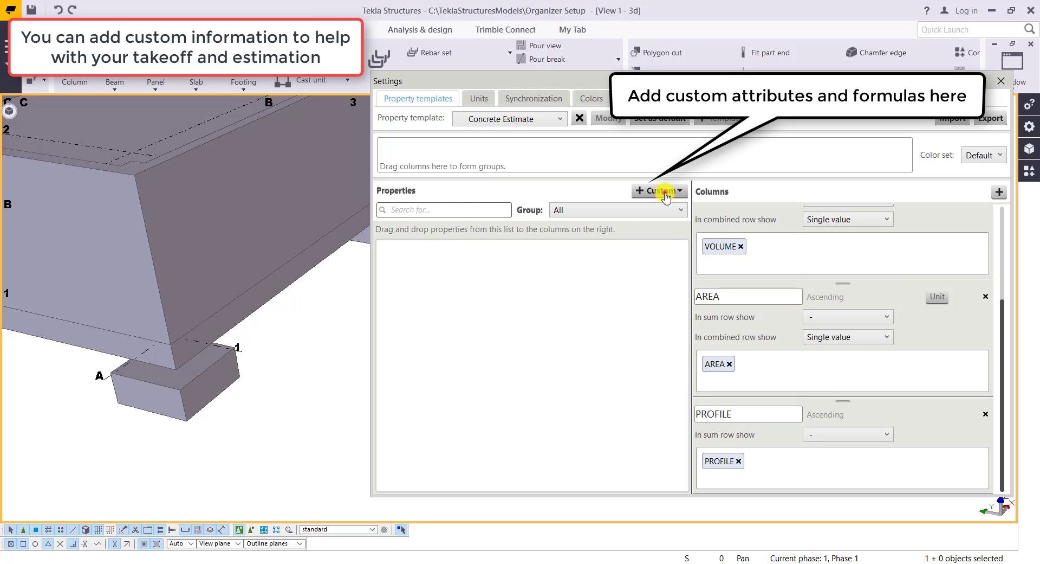
click(661, 190)
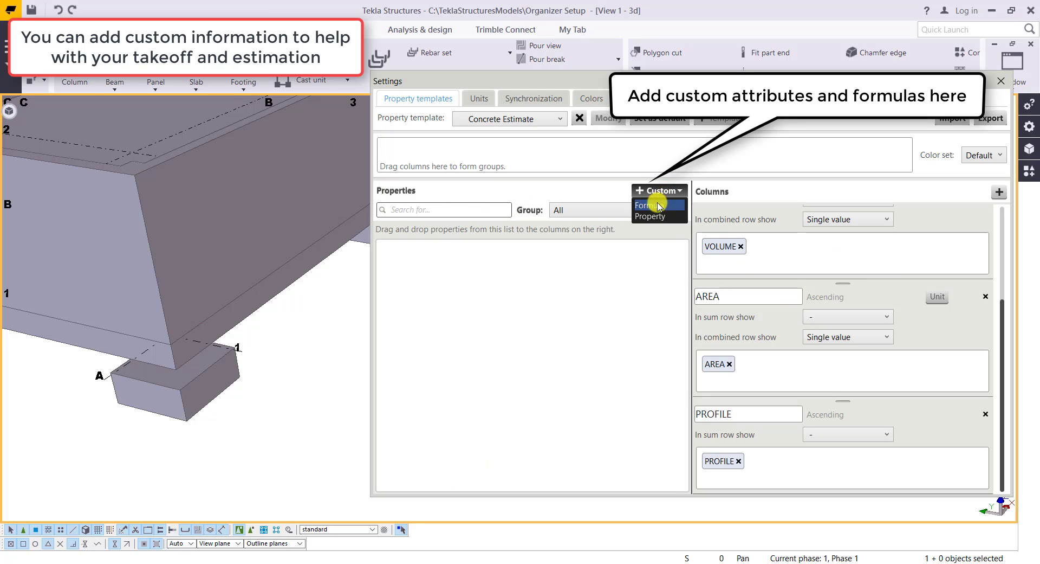
click(656, 220)
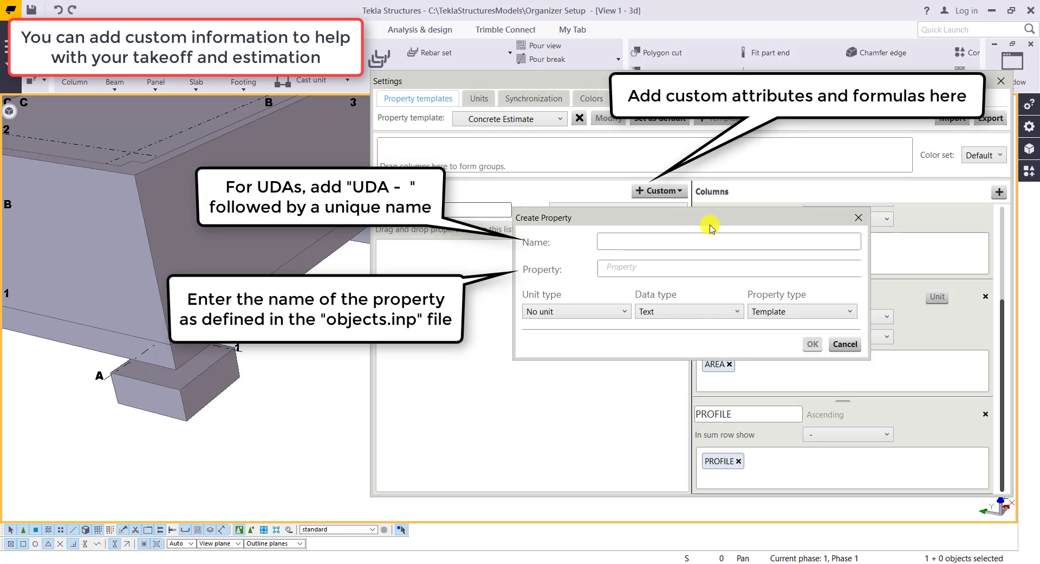
text(UDA - )
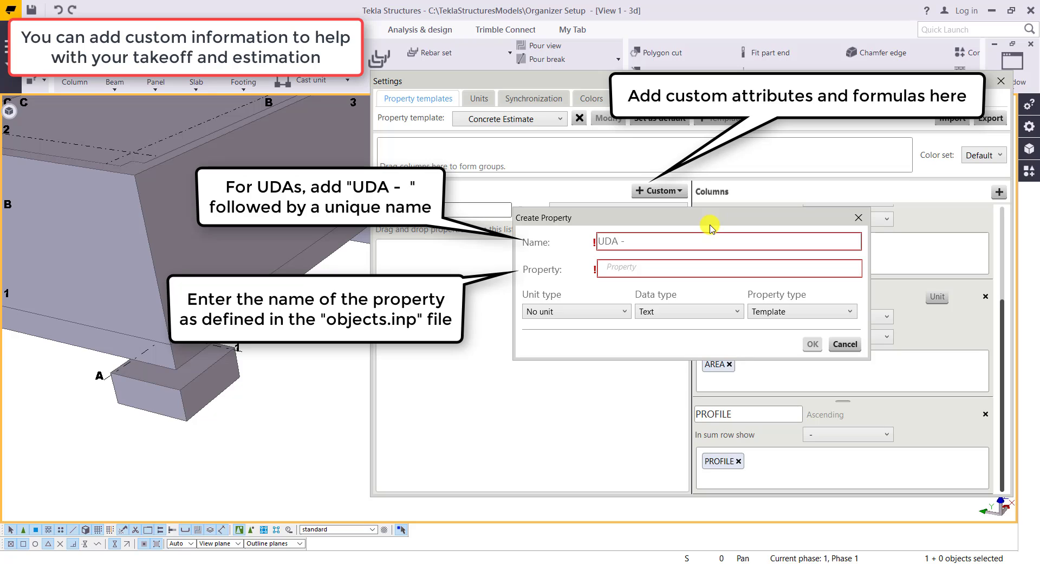
text(EST_Category)
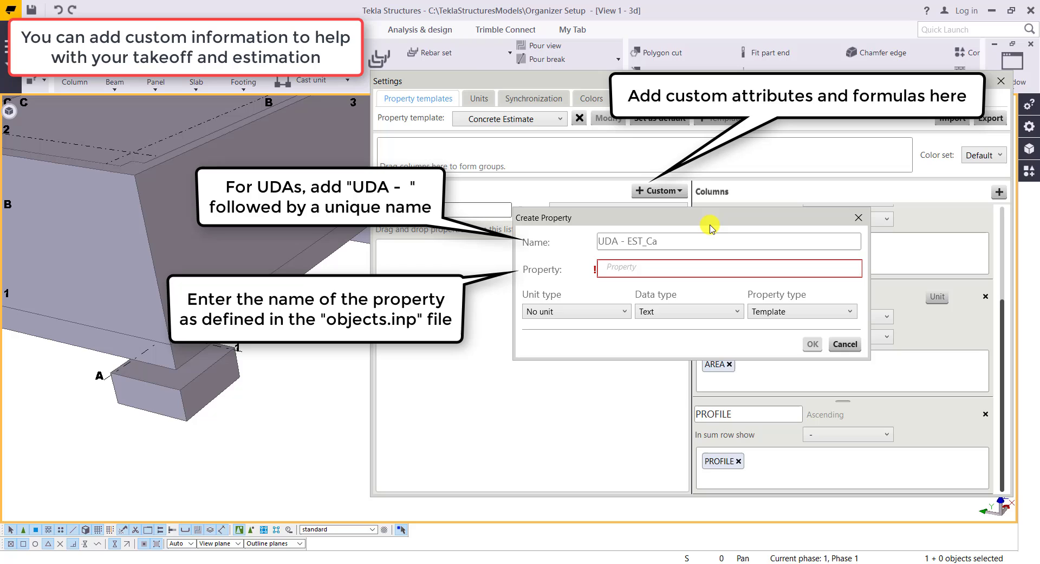
click(649, 269)
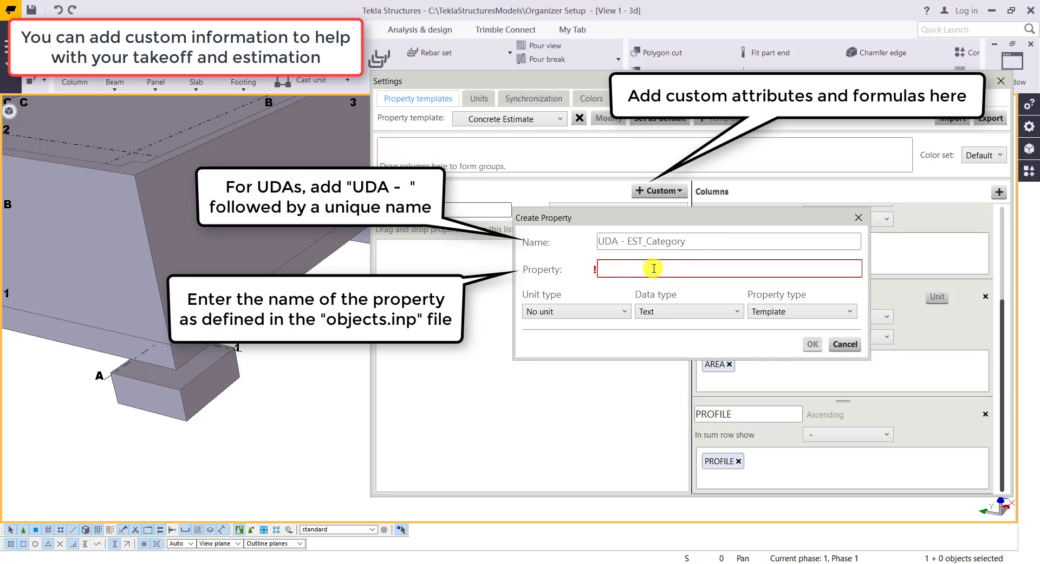
text(EST_Category)
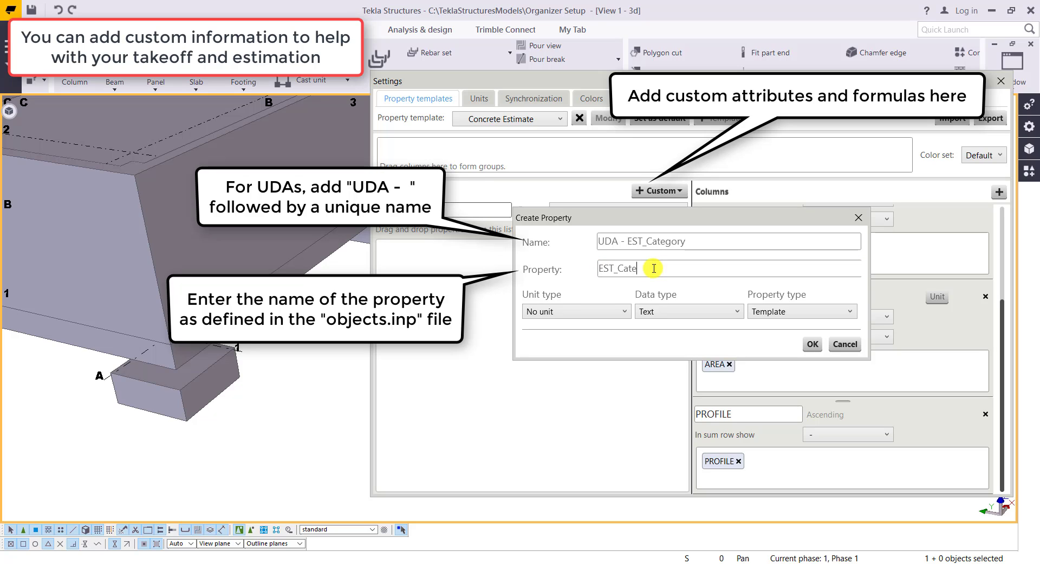
Step: Save the UDA - EST_Category custom property with no unit type
click(596, 313)
click(580, 328)
click(813, 345)
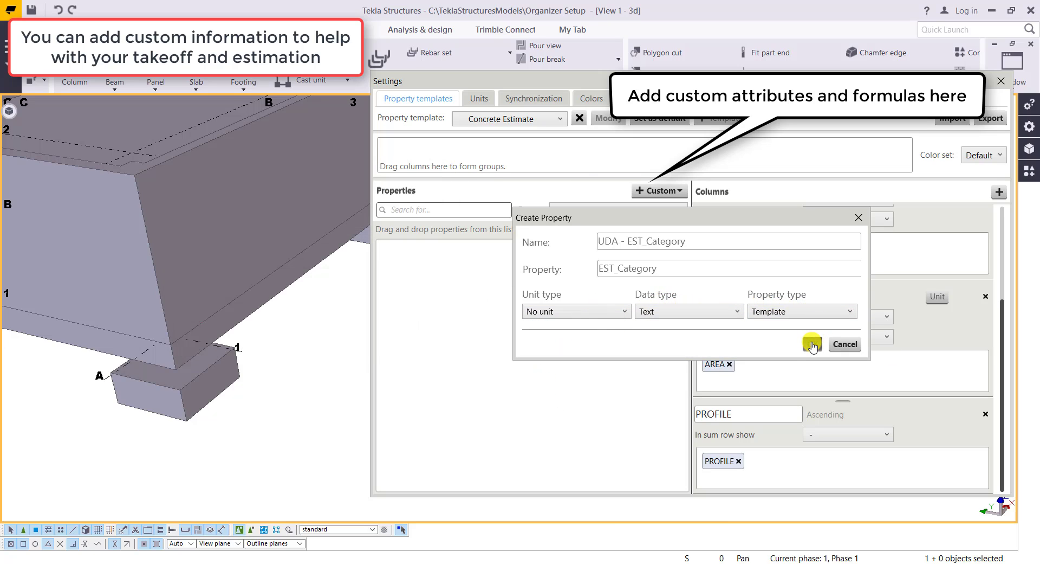
Step: Add a column holding UDA - EST_Category and rename its heading to 'Estimate Ca…'
click(999, 194)
drag(414, 303, 727, 481)
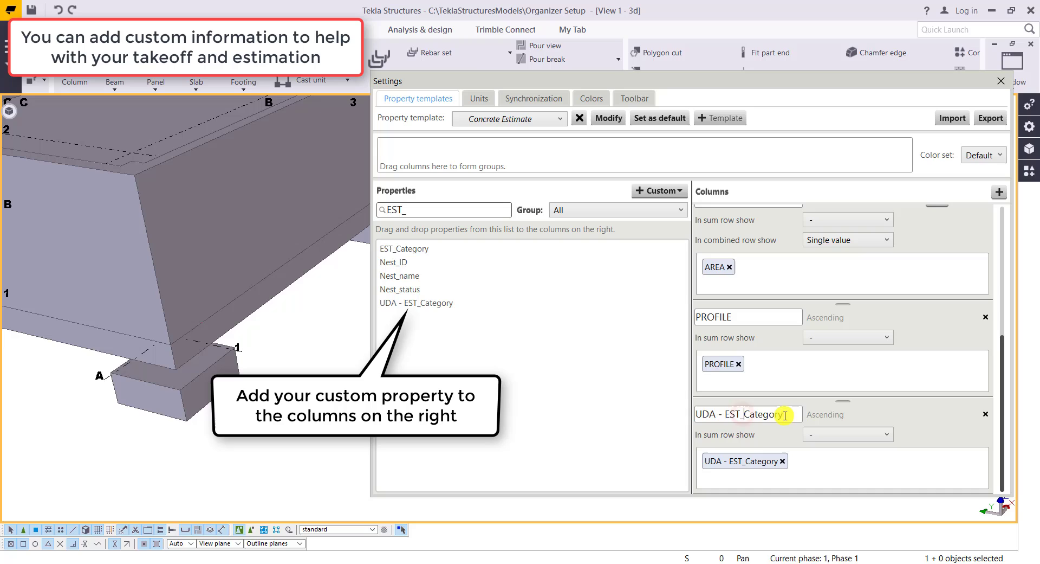
drag(791, 414, 675, 398)
text(e)
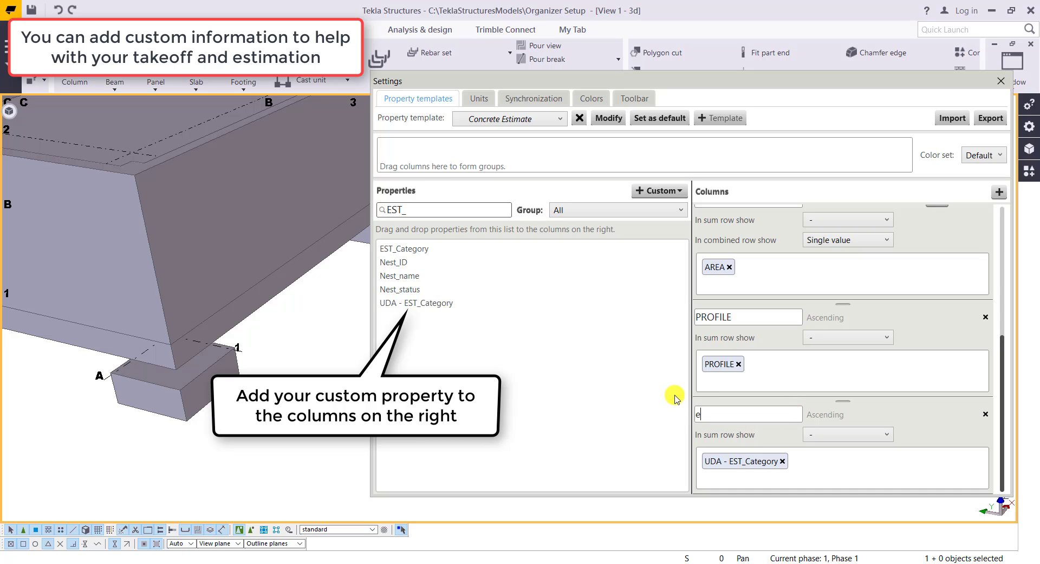
key(BackSpace)
key(BackSpace)
text(Estimate Ca)
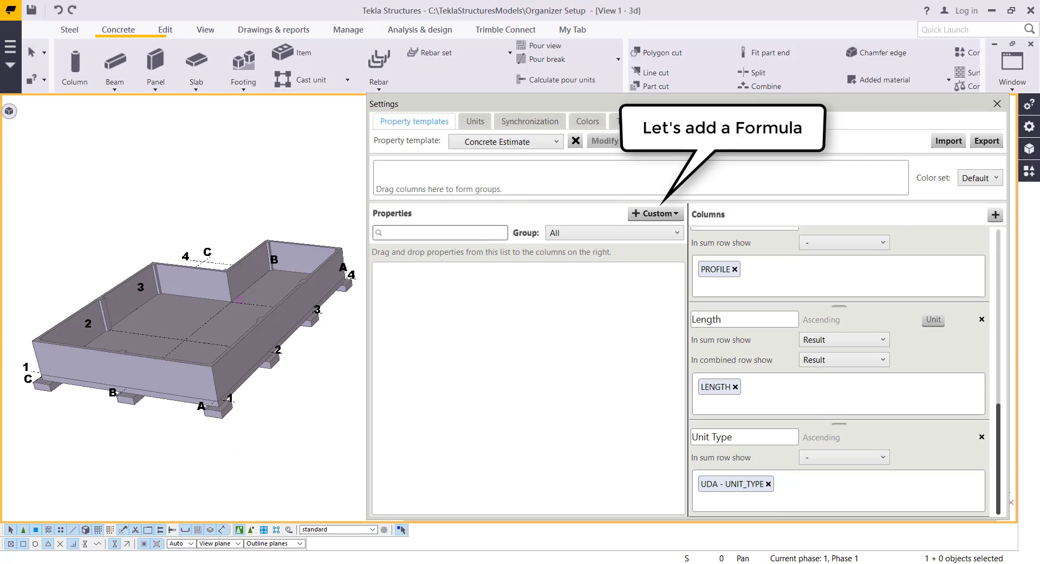
Step: Start a new formula named 'Volume with 15% Waste'
click(648, 213)
click(646, 228)
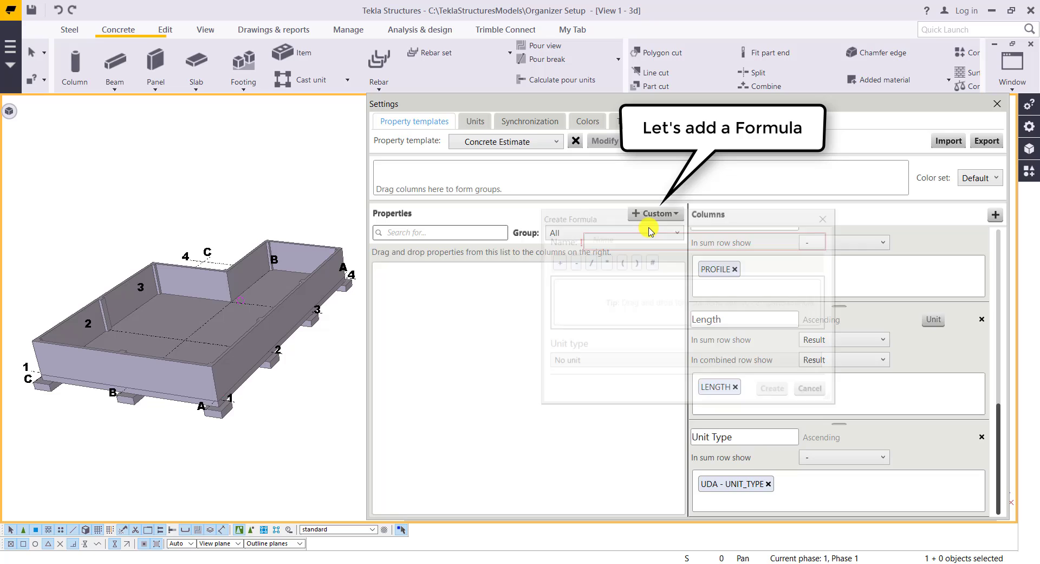
drag(669, 217, 704, 294)
click(689, 313)
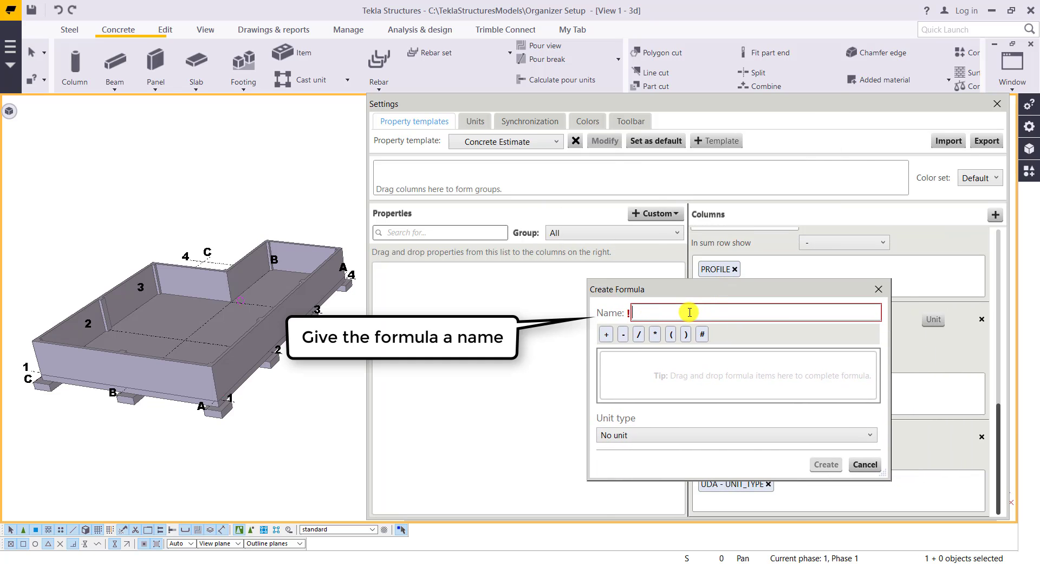
text(Volume with 15% )
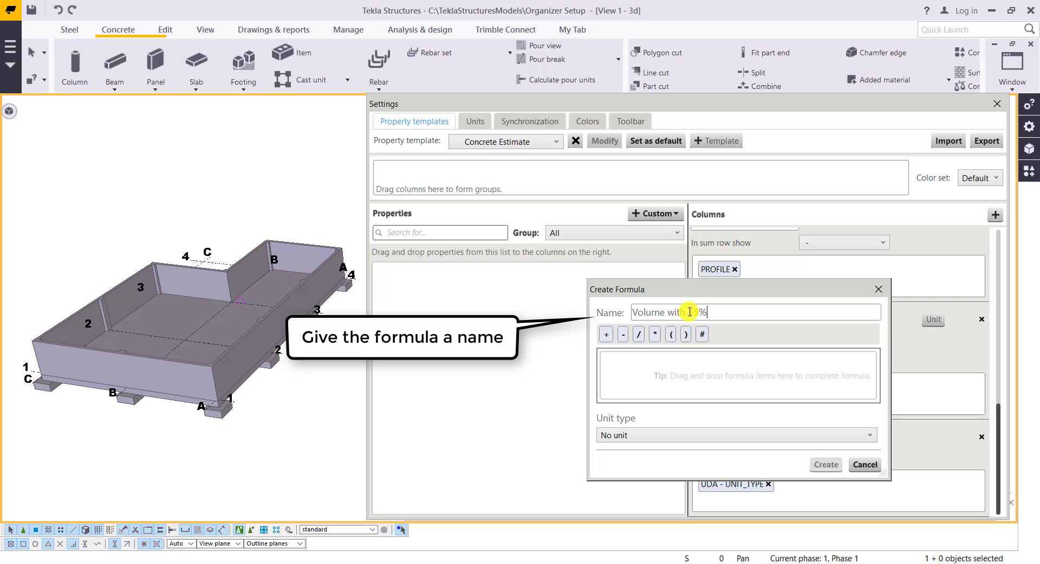
text(Waste)
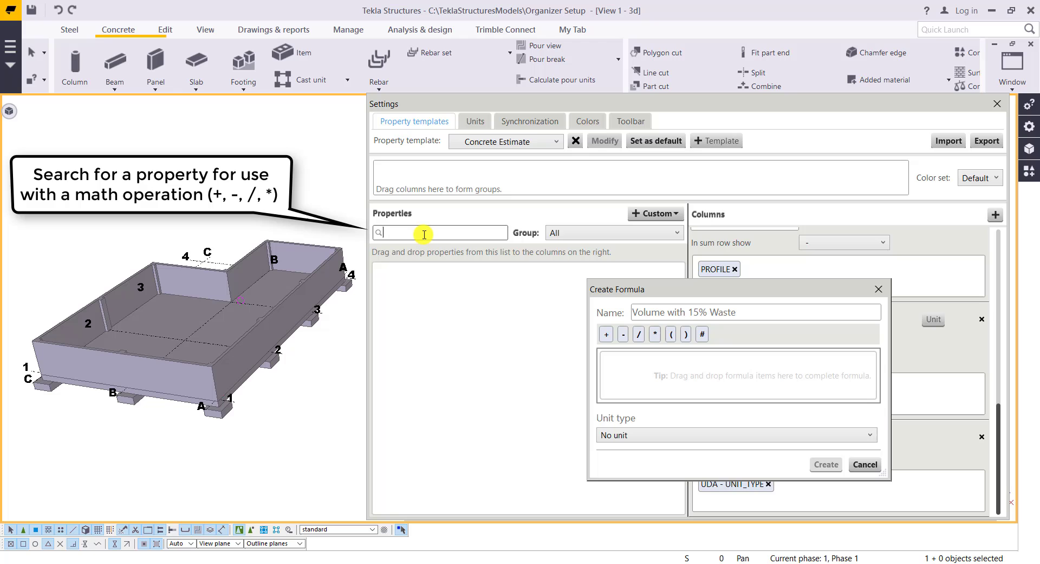
text(Vo)
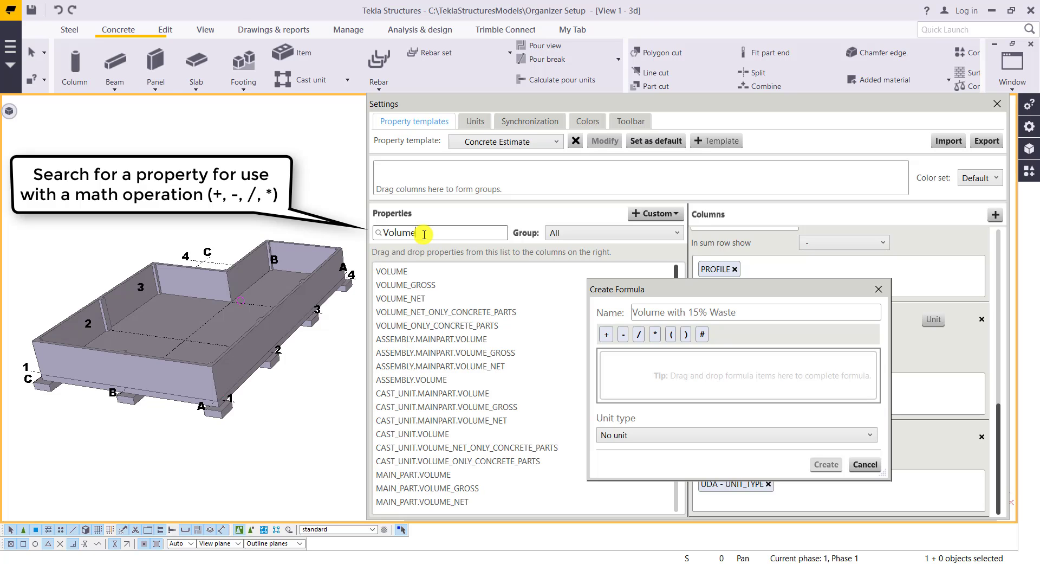
Step: Define the formula as VOLUME × 1.15 with Volume units and create it
drag(393, 272, 618, 379)
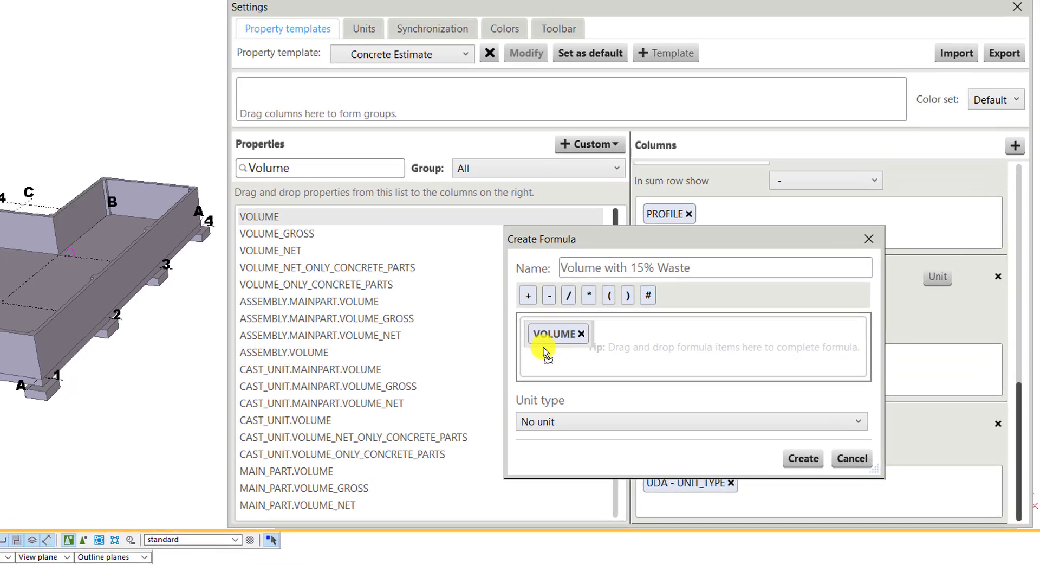
click(589, 296)
click(648, 295)
click(633, 336)
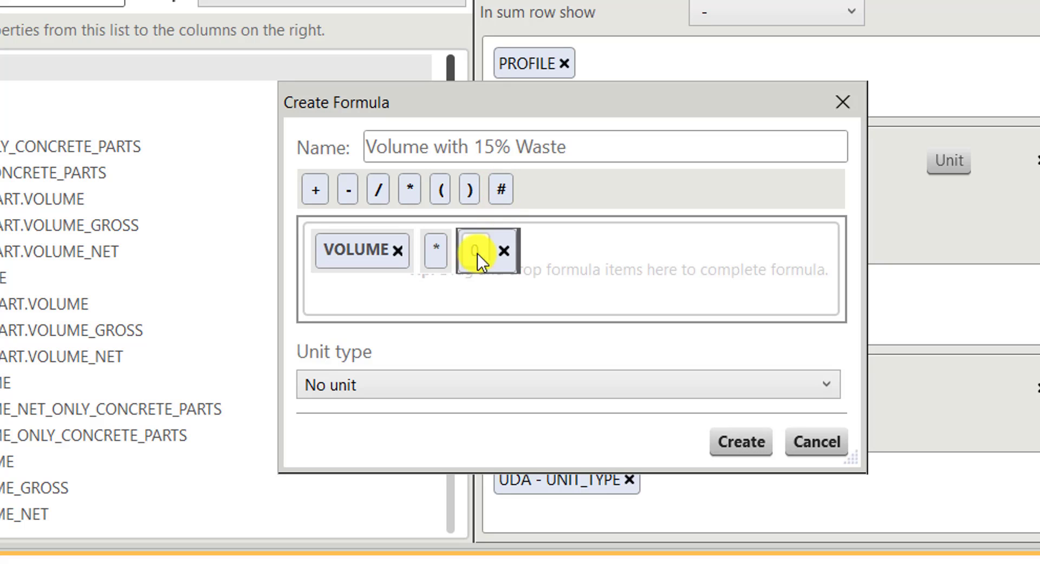
text(1.15)
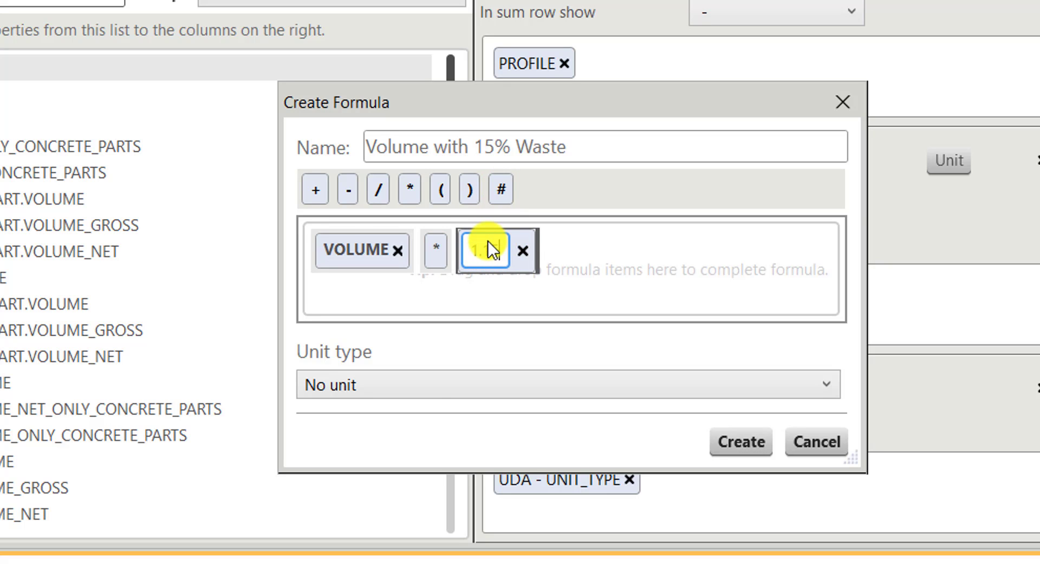
click(425, 386)
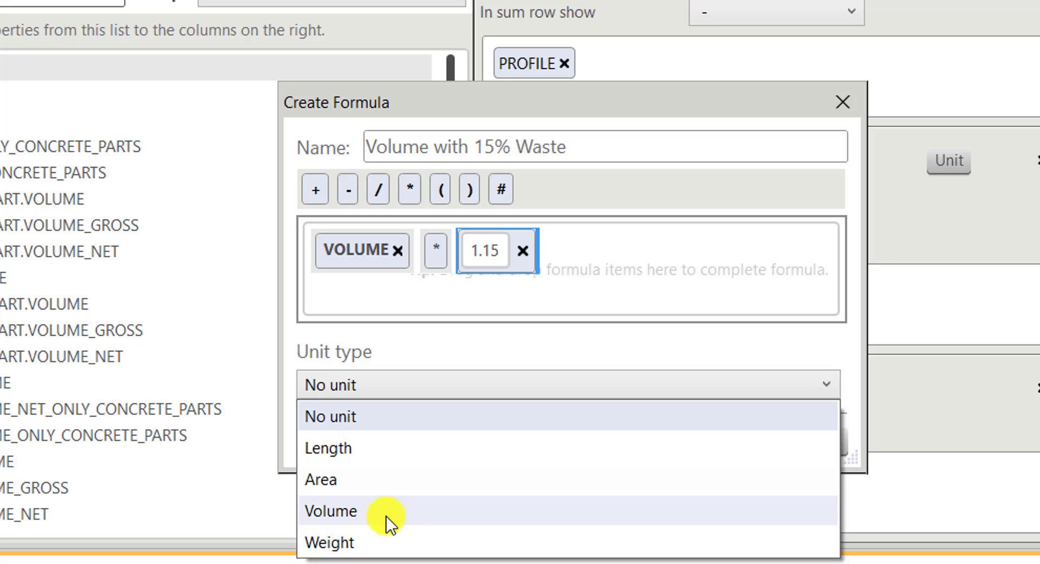
click(386, 516)
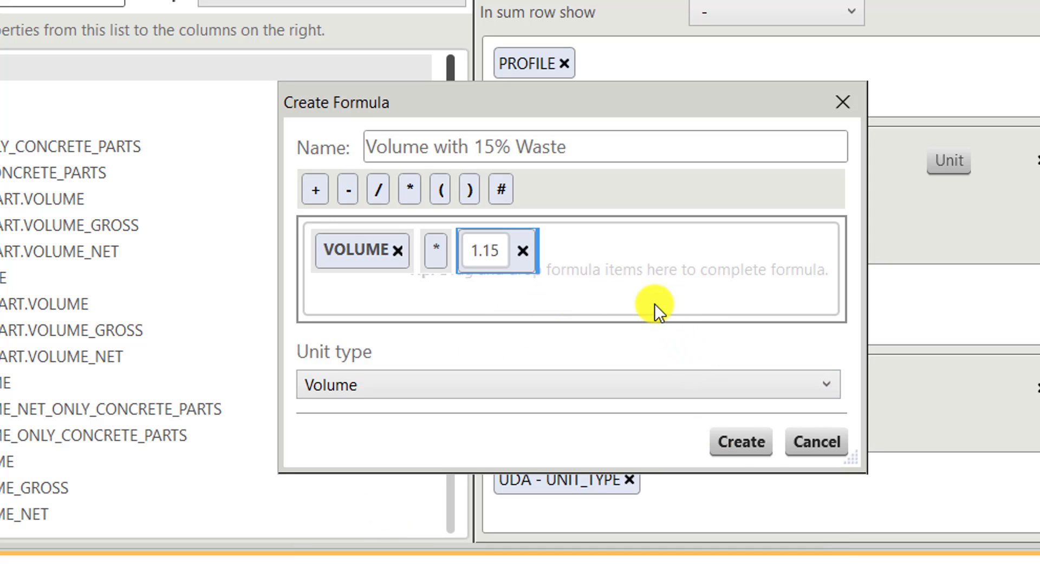
click(738, 447)
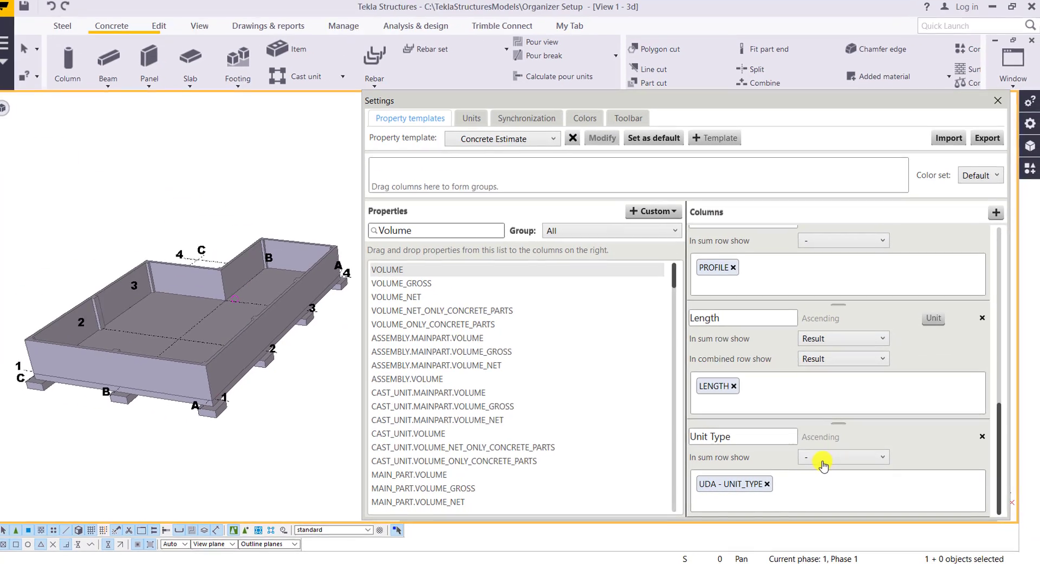
Step: Save the formula and place Volume with 15% Waste in a new template column
click(1037, 54)
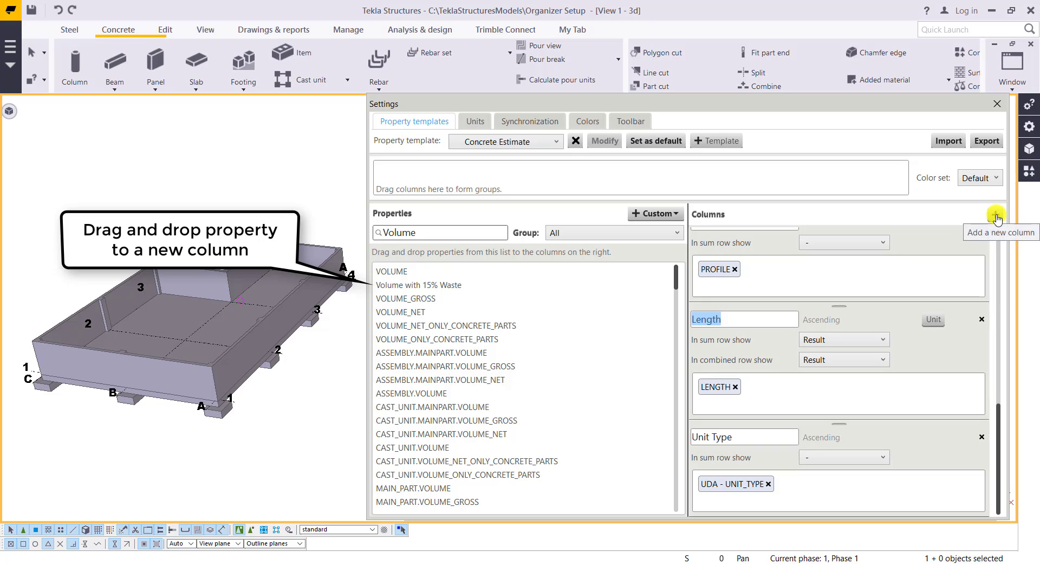
click(996, 216)
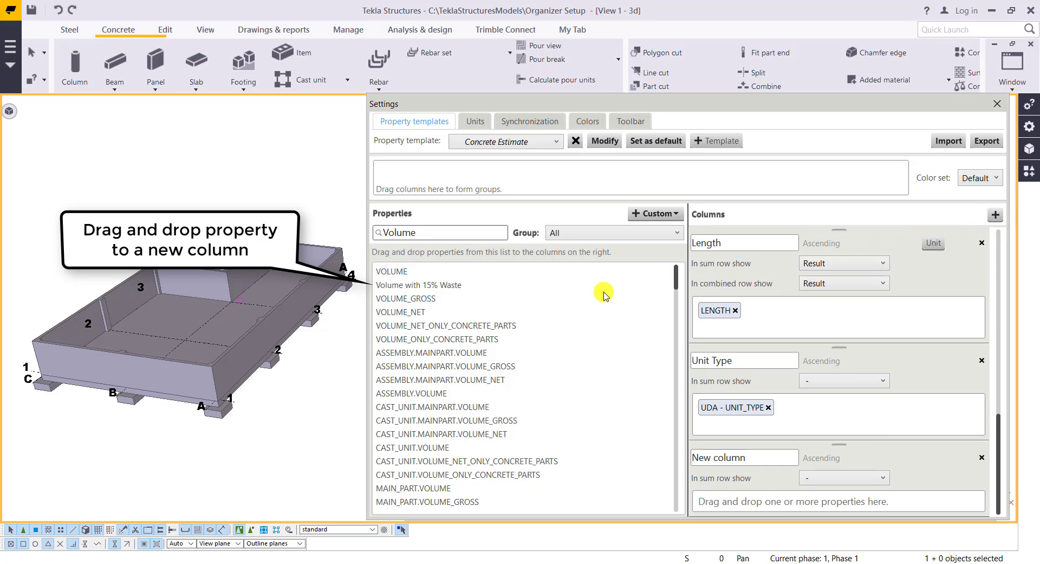
drag(406, 287, 732, 498)
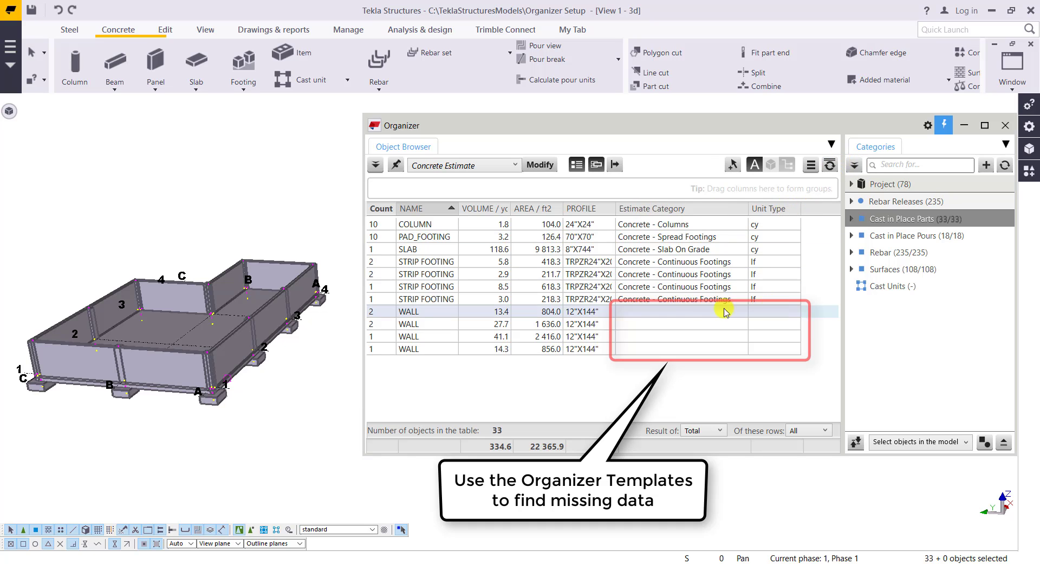
Step: Select all the WALL rows and open their panel properties
drag(530, 316, 516, 345)
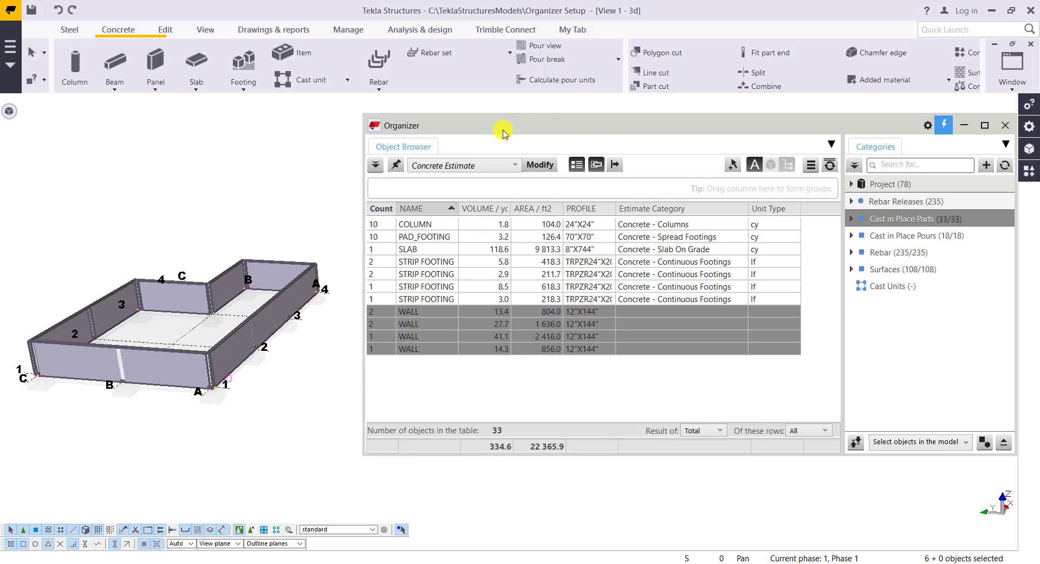
drag(504, 132, 445, 482)
shift+click(156, 62)
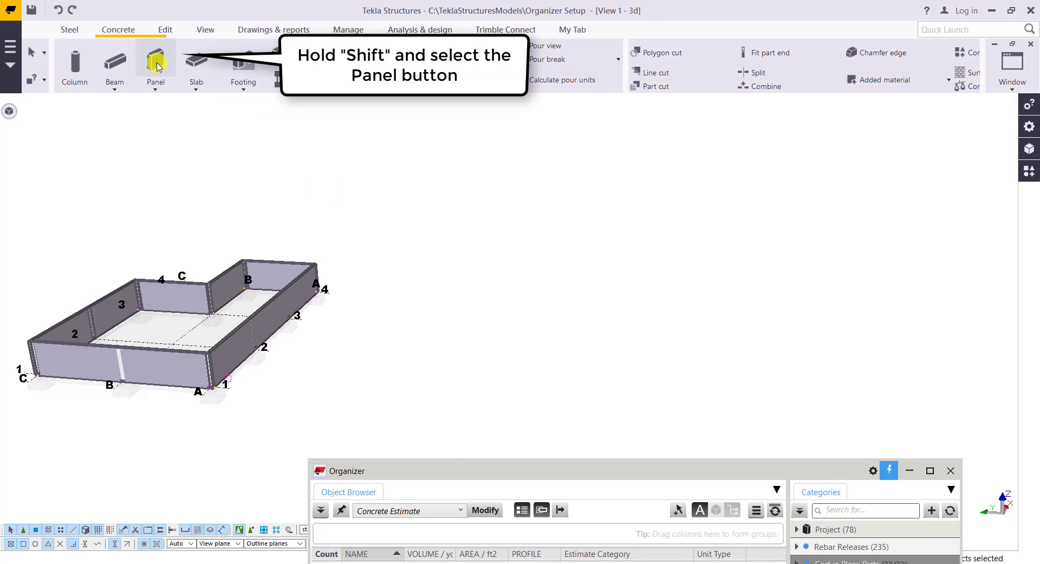
drag(198, 140, 546, 132)
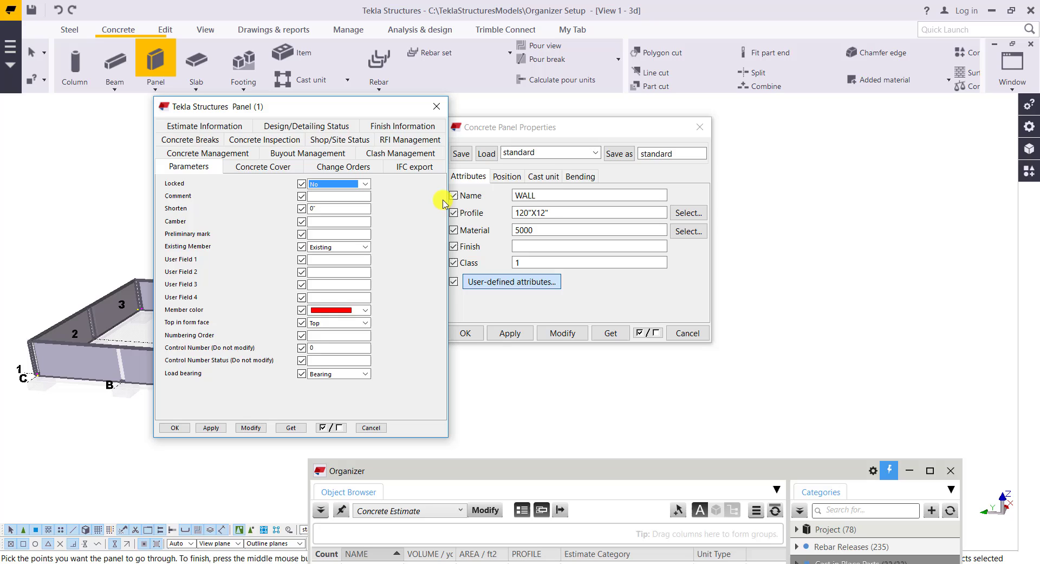
drag(336, 109, 692, 63)
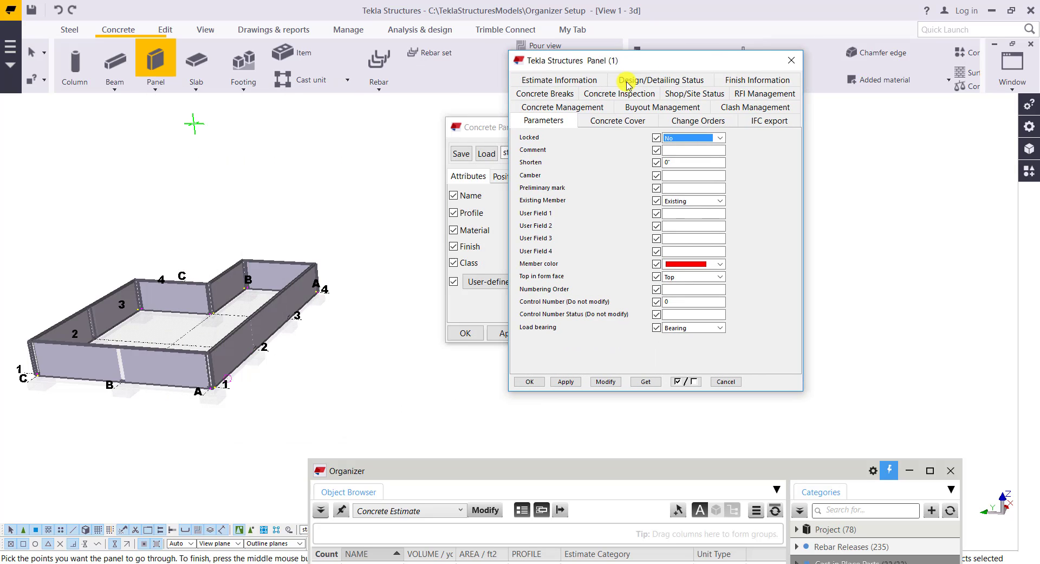
Step: Apply Estimate Category Concrete - Walls and Unit Type cy to the walls, then close the dialogs
click(564, 81)
click(720, 150)
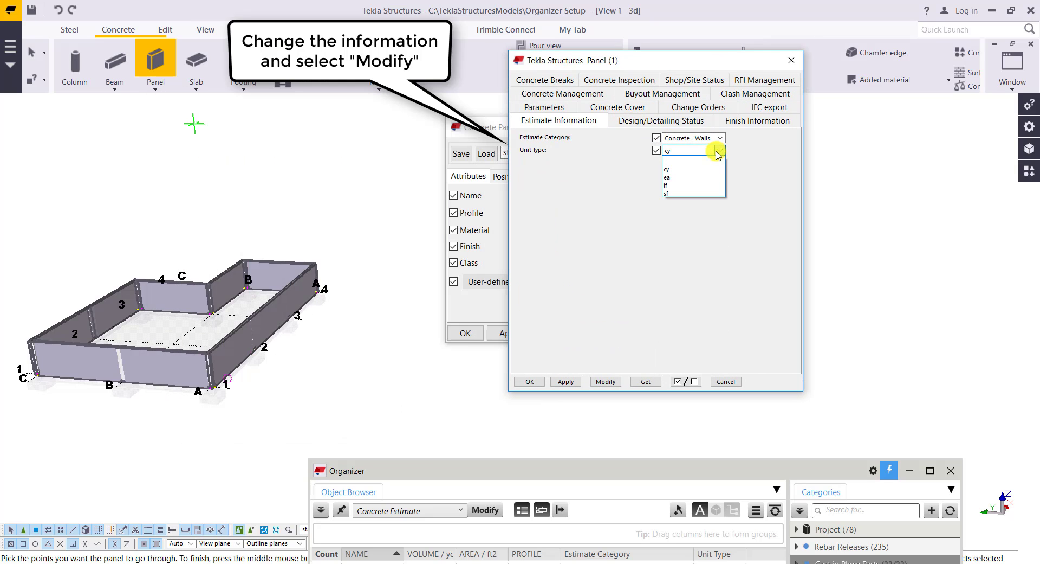
click(687, 170)
click(606, 382)
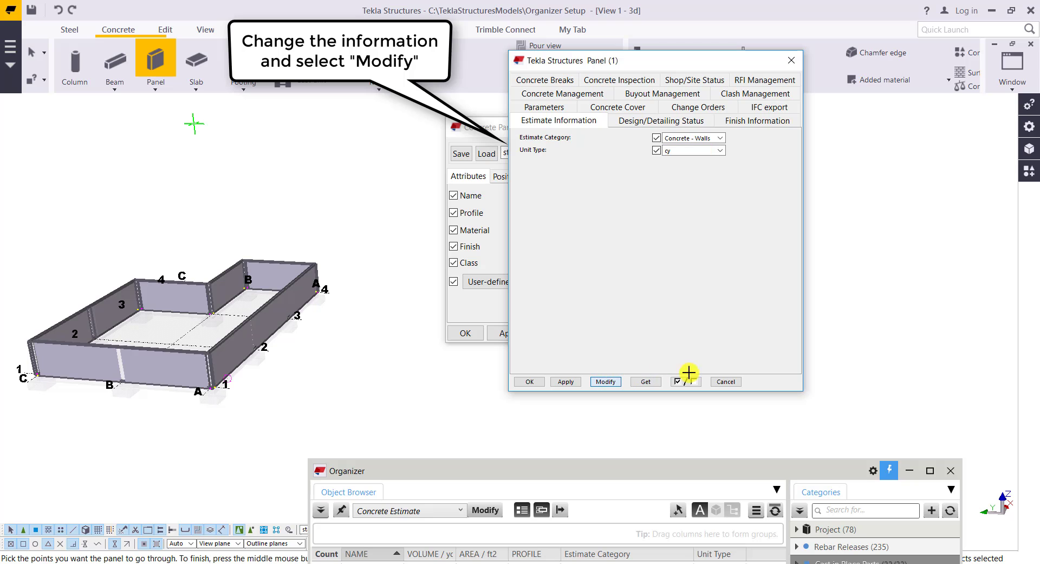
click(725, 382)
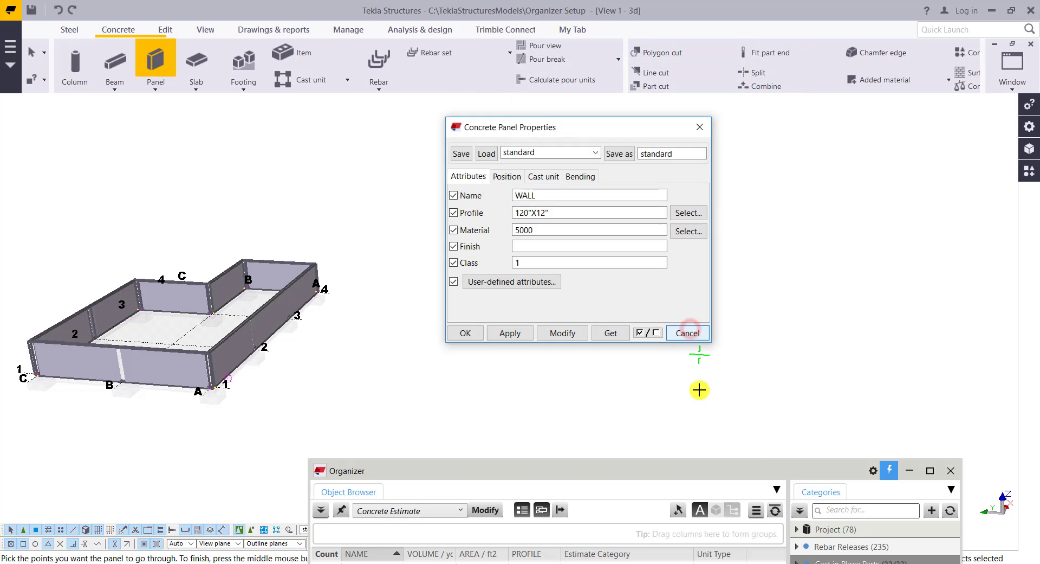
click(690, 333)
drag(674, 471, 683, 144)
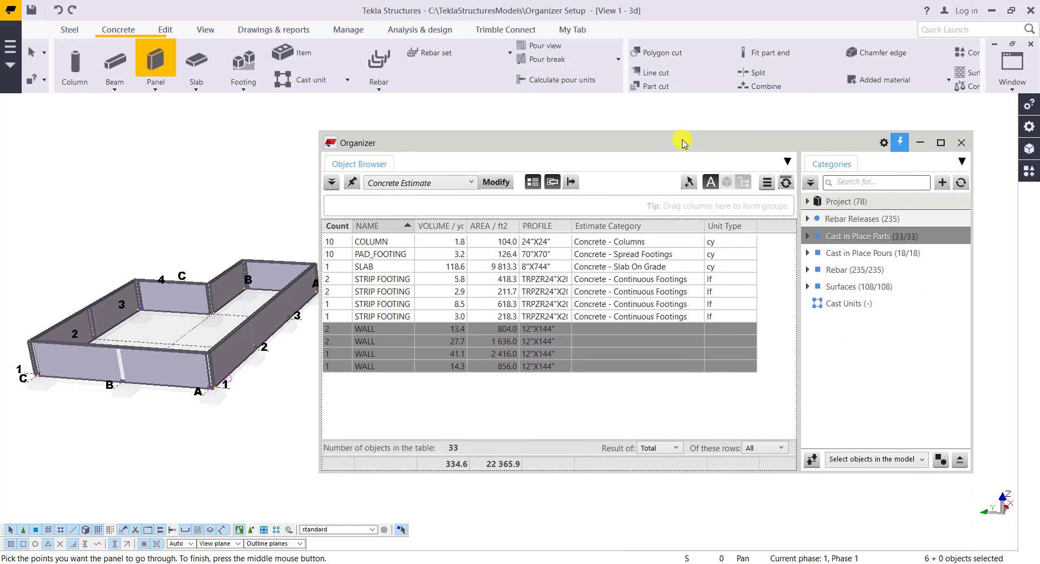
Step: Synchronize the table with the updated wall data and group it by Estimate Category
click(785, 184)
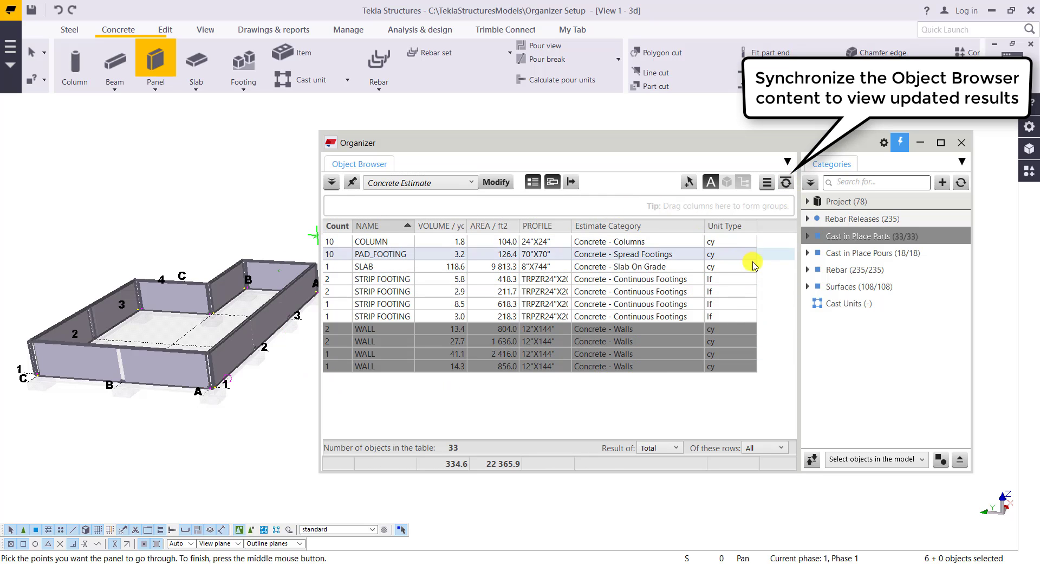
click(716, 254)
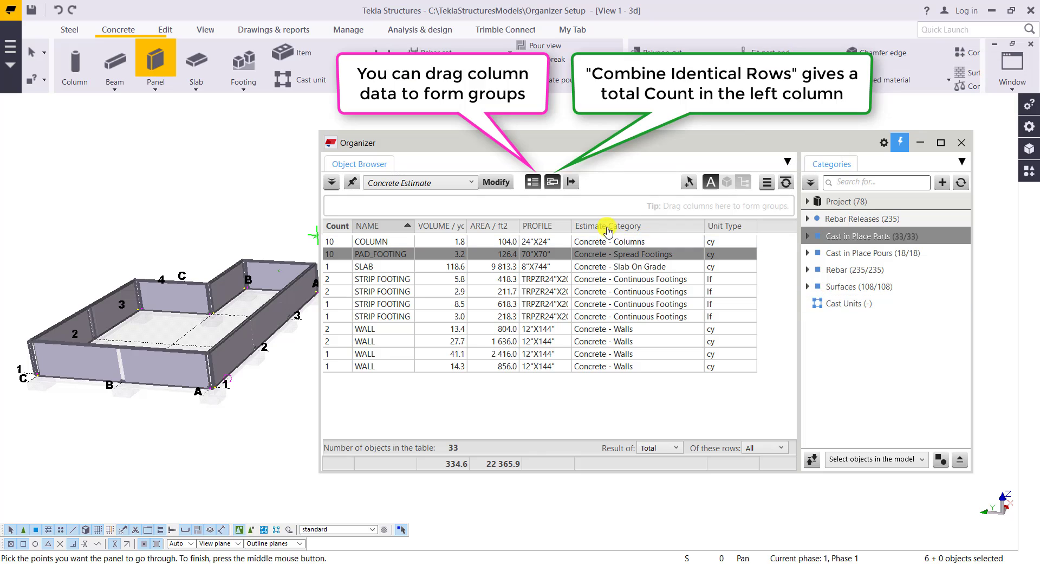
drag(610, 226, 467, 211)
Step: Expand the Columns, Continuous Footings, Slab On Grade and Spread Footings groups
click(331, 250)
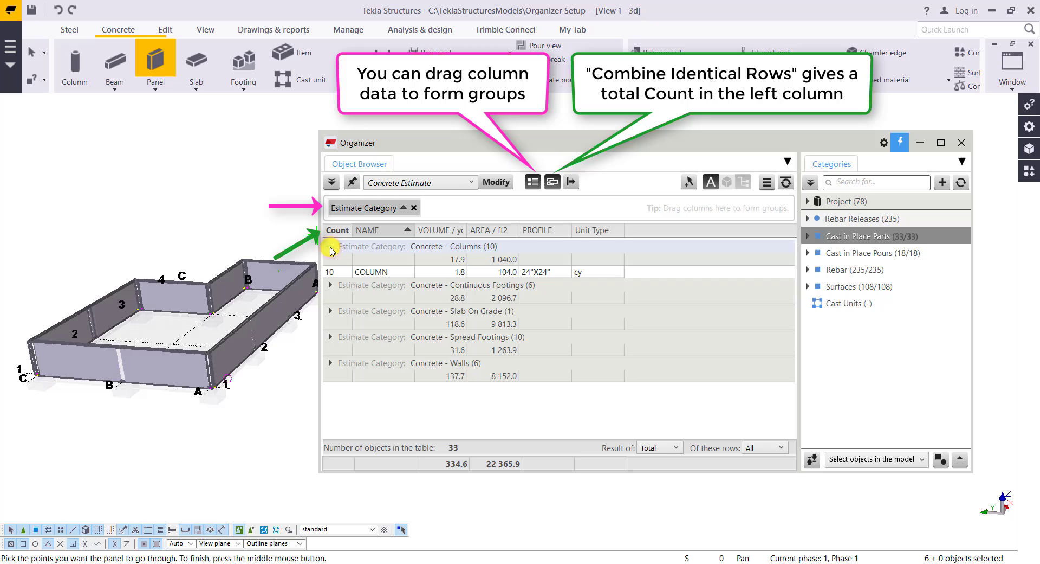
click(330, 285)
drag(433, 144, 479, 119)
click(377, 337)
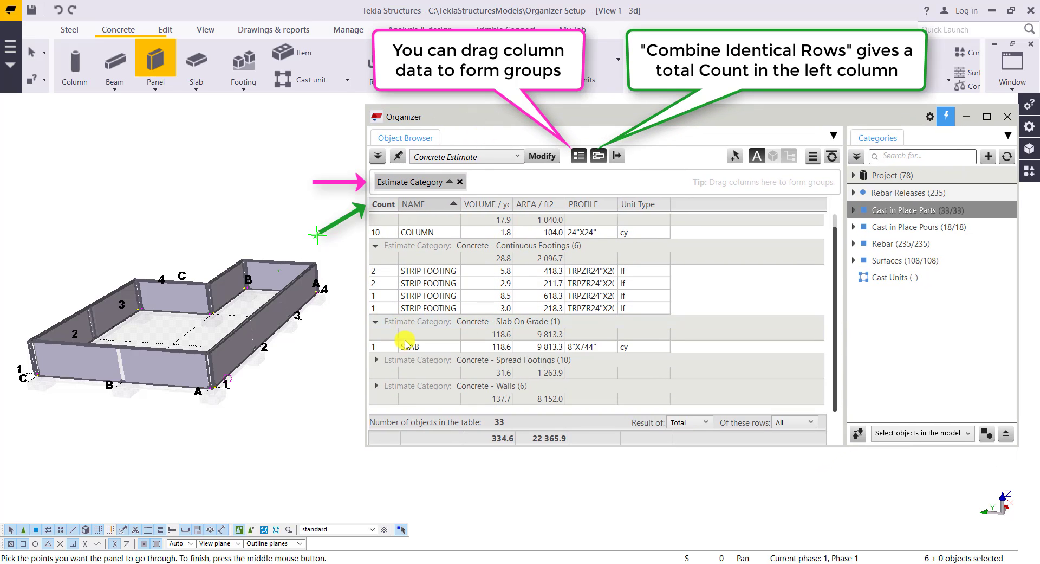
click(376, 361)
scroll(434, 328, down, 1)
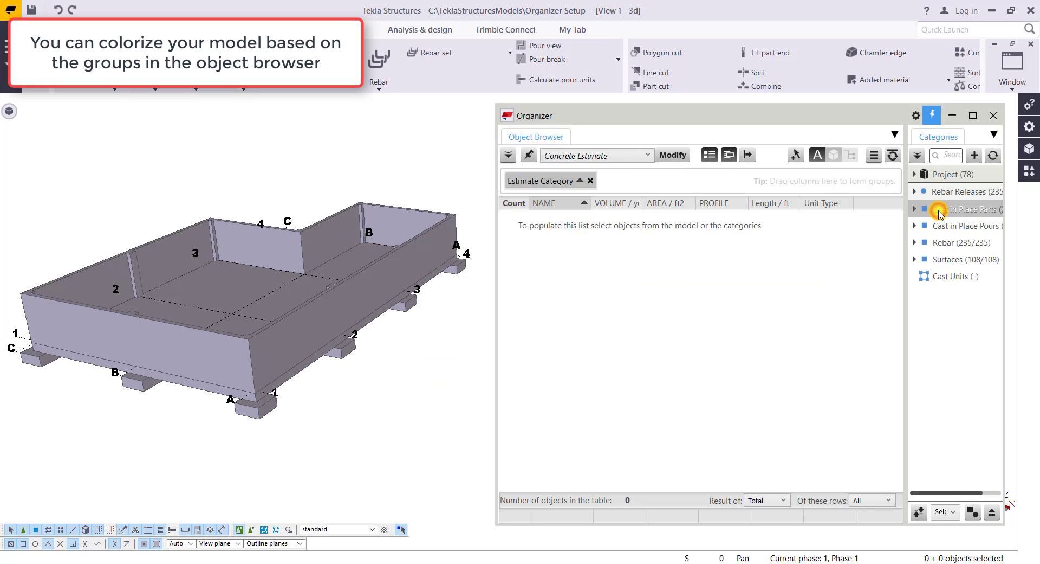
Step: Load the cast-in-place parts and colour the model with the Default color set
click(940, 213)
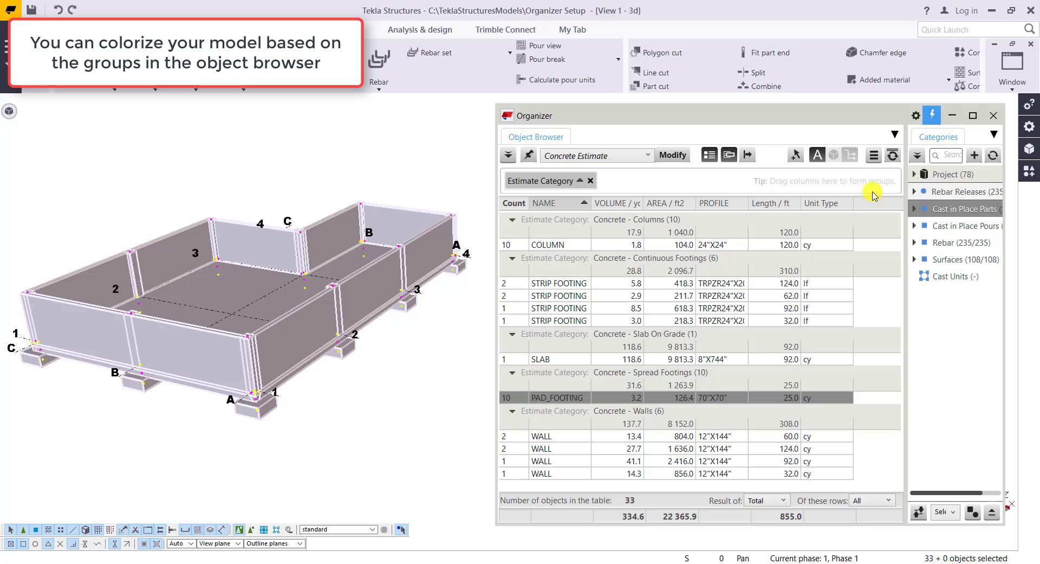
click(874, 155)
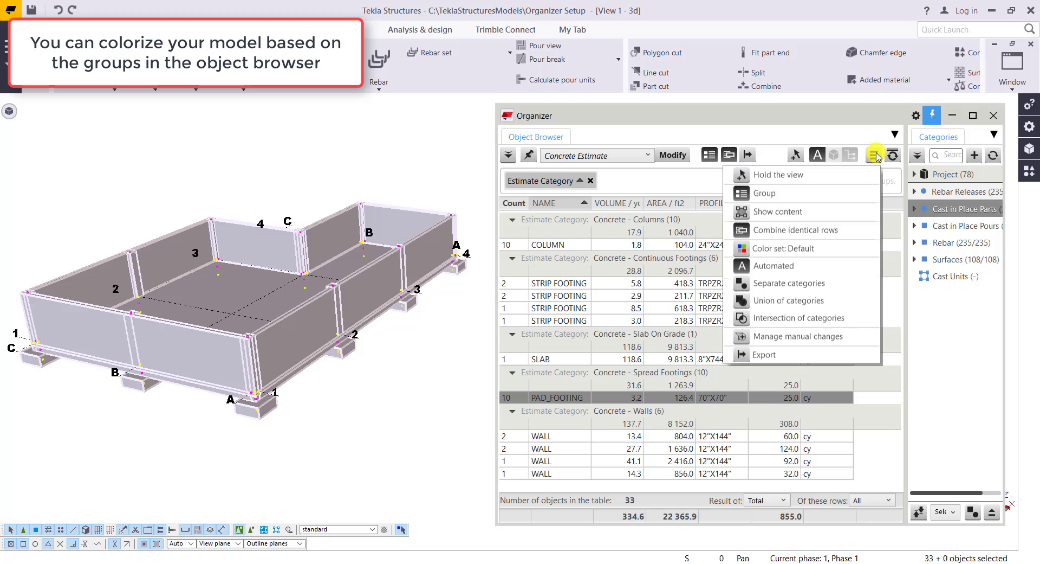
click(799, 249)
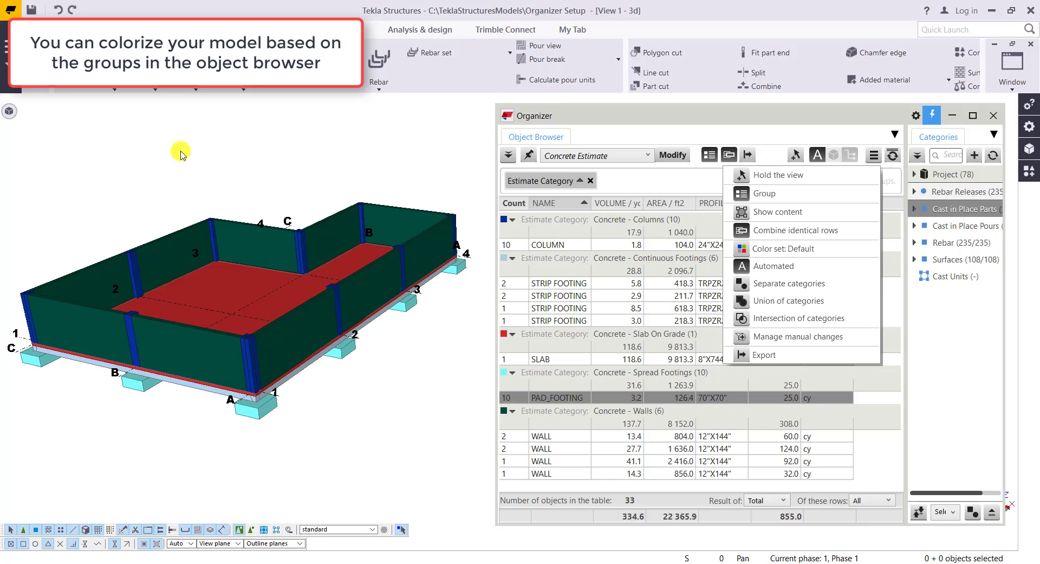
click(681, 121)
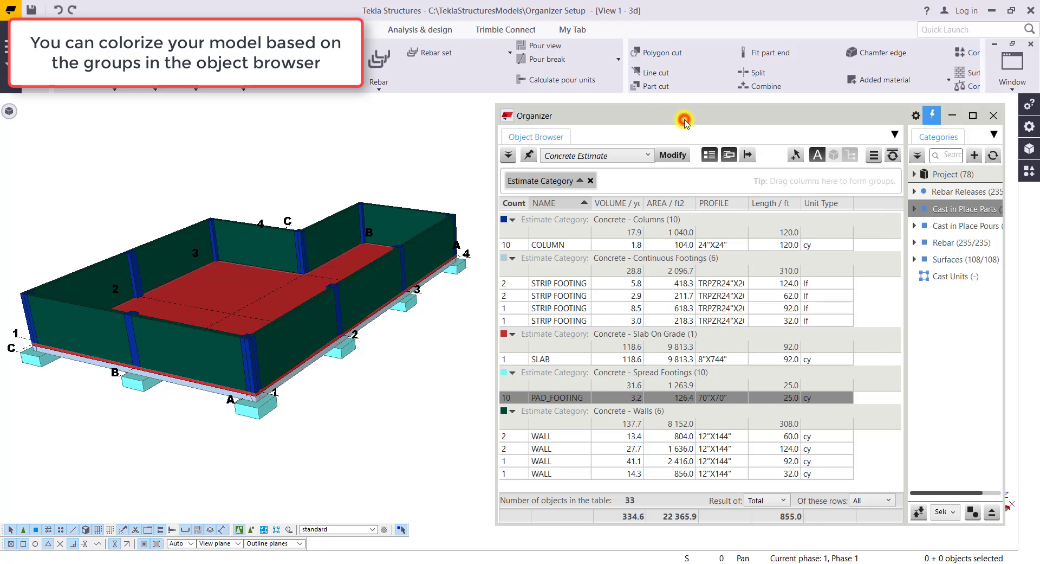
Step: Export the Organizer table to Excel
drag(684, 120, 681, 120)
mouse_move(288, 356)
ctrl+middle_down()
mouse_move(302, 336)
mouse_move(308, 245)
mouse_move(287, 330)
mouse_move(288, 432)
ctrl+middle_up()
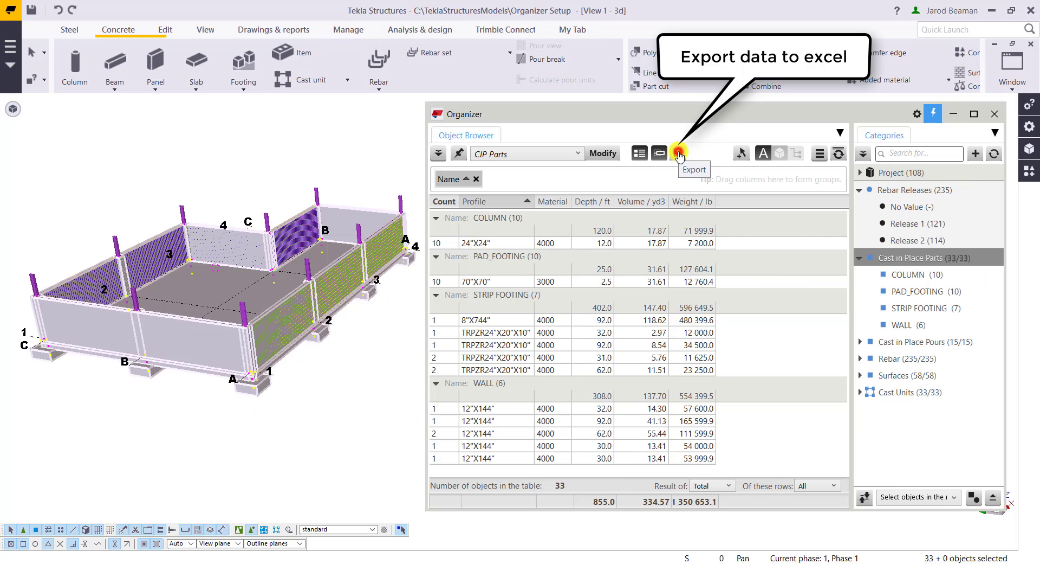
click(679, 155)
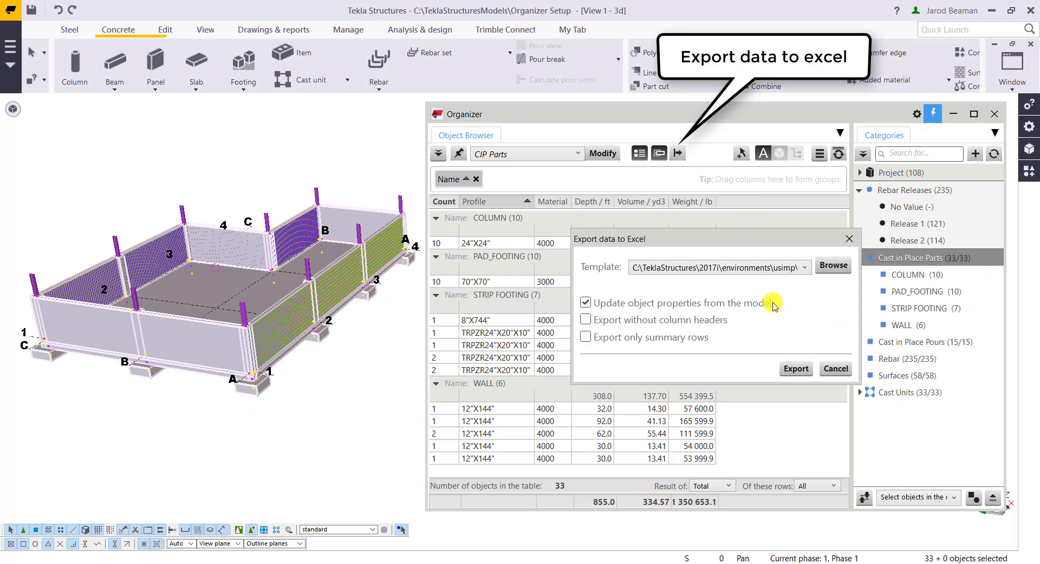
click(787, 369)
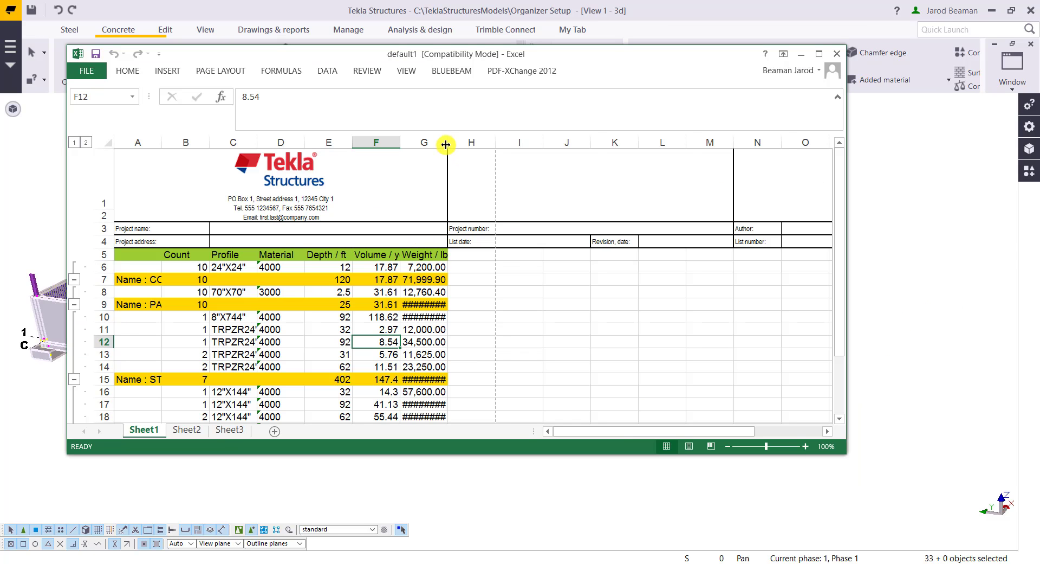
Step: Widen the Weight (G) and Name (A) columns so values and group names show in full
drag(446, 142, 501, 141)
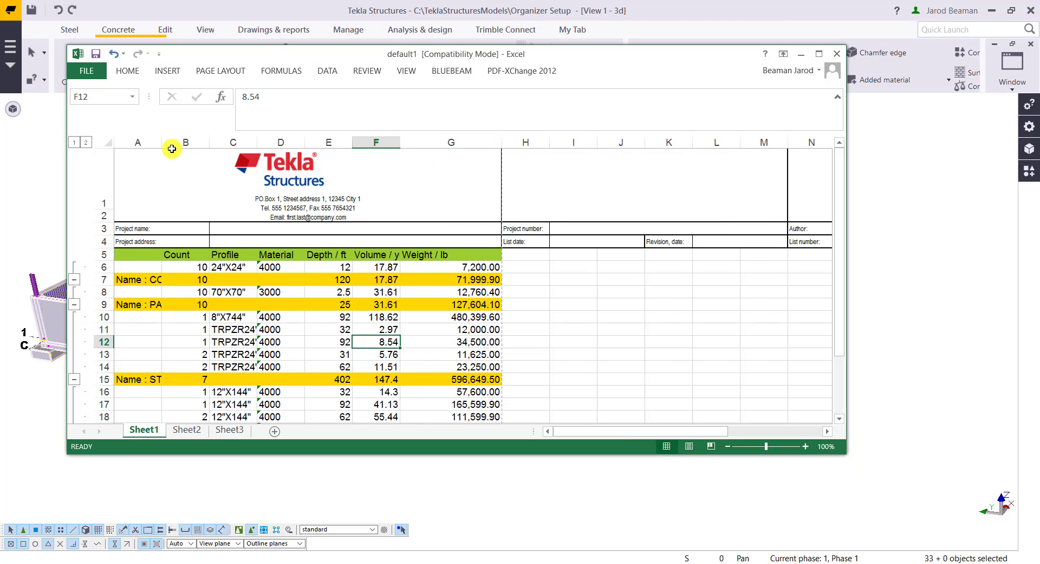
drag(162, 142, 229, 142)
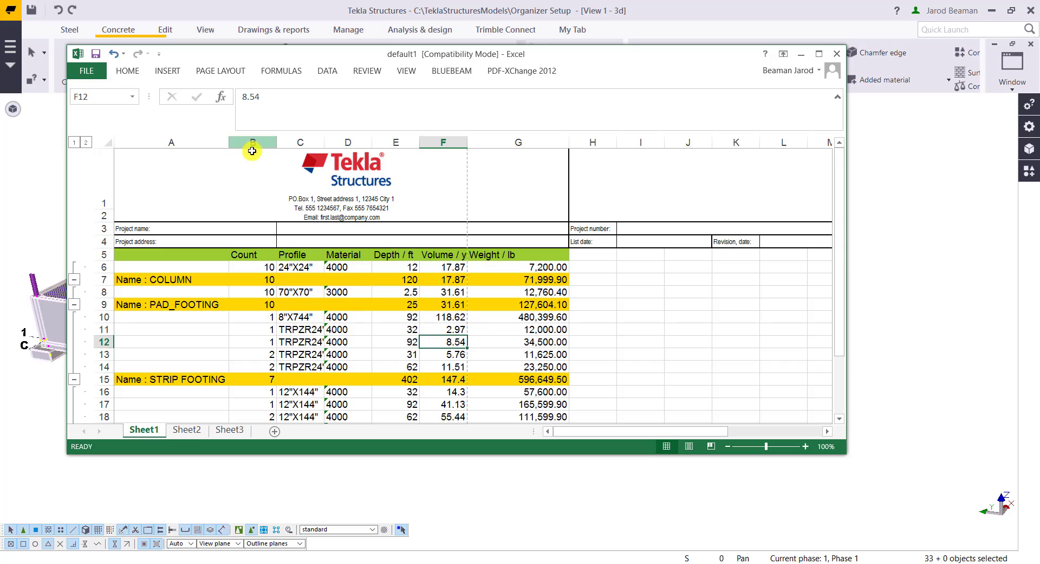